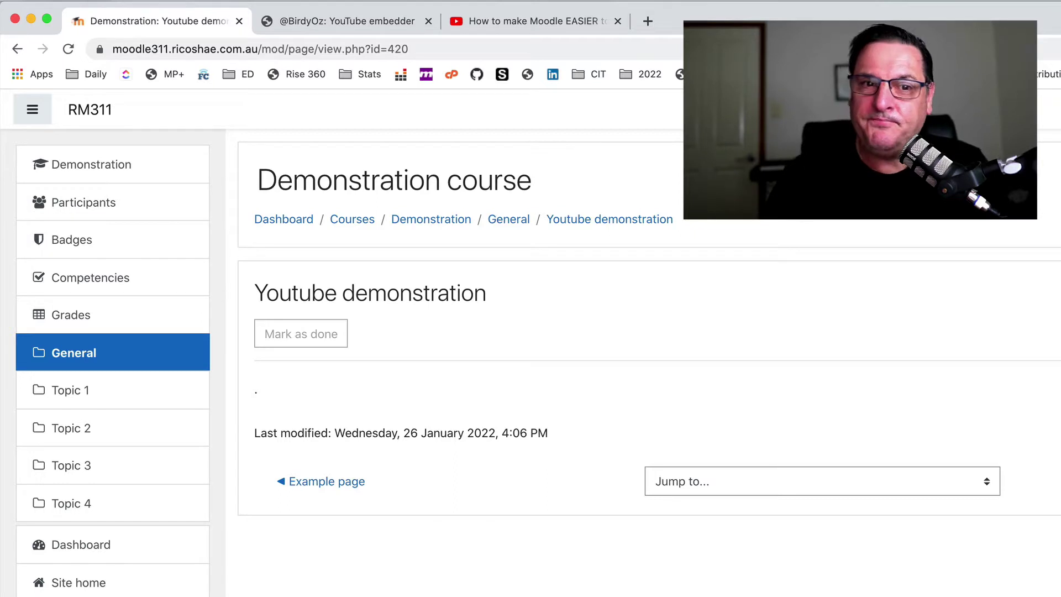
Strip the &t=13s start time from the YouTube video's address and reload the video
{"action": "left_click", "coordinate": [563, 18]}
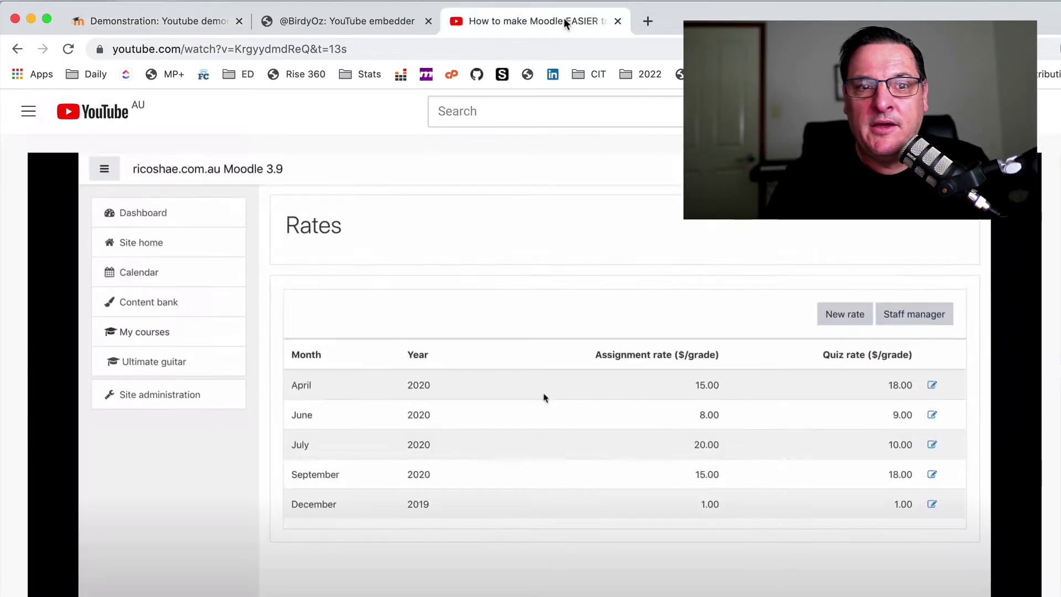
{"action": "left_click_drag", "start_coordinate": [387, 50], "coordinate": [96, 51]}
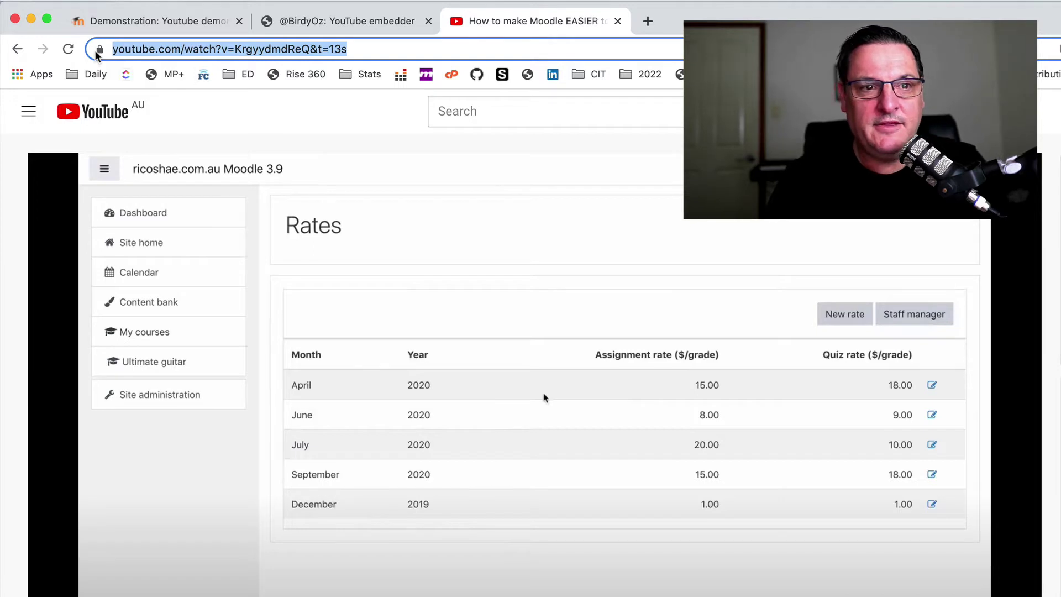
{"action": "left_click", "coordinate": [338, 49]}
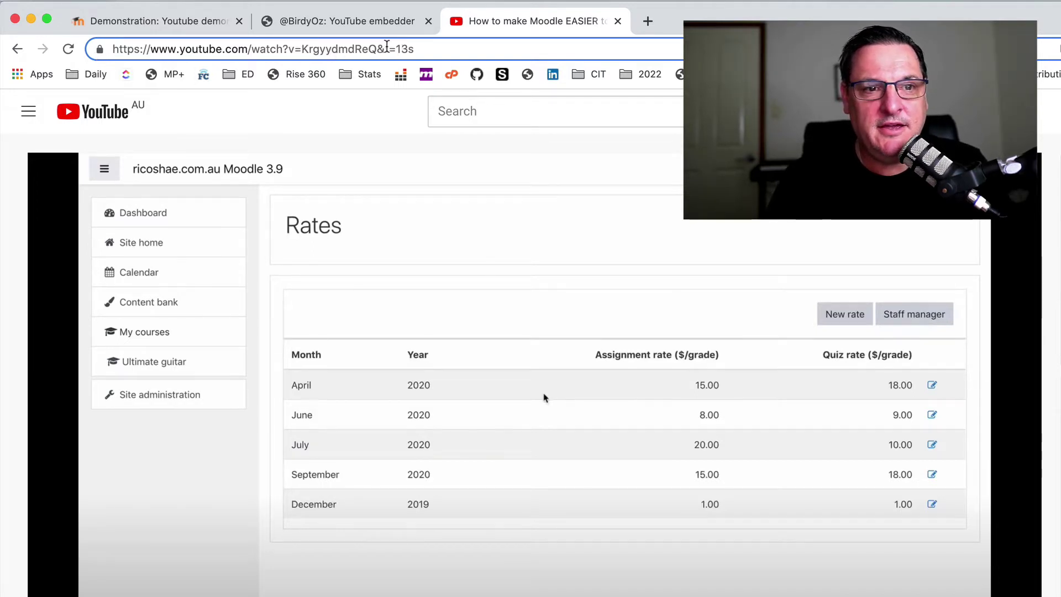
{"action": "left_click_drag", "start_coordinate": [378, 48], "coordinate": [440, 47]}
{"action": "key", "text": "BackSpace"}
{"action": "key", "text": "Return"}
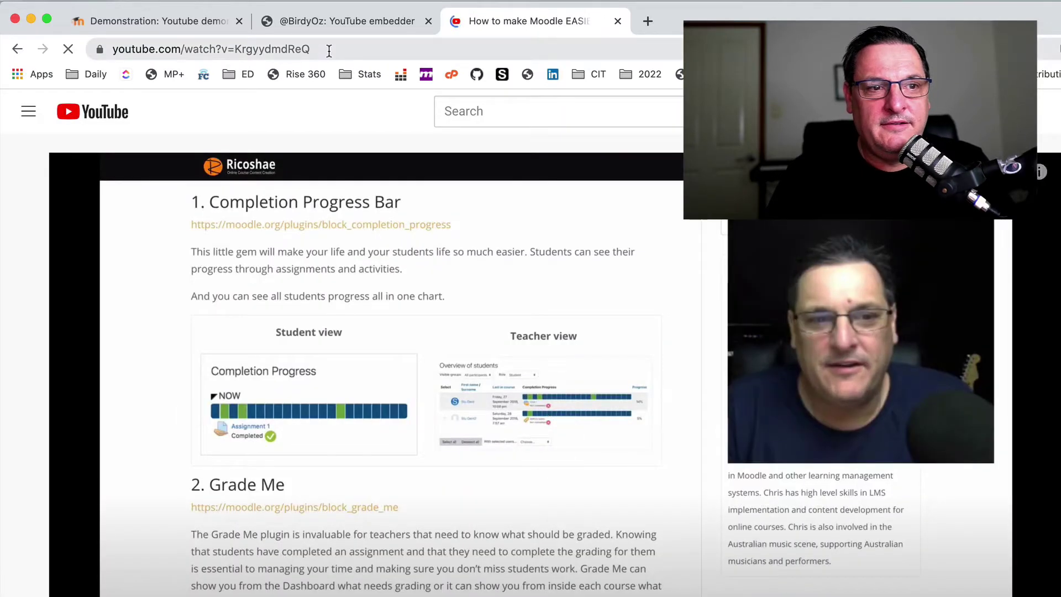
Copy the cleaned video link and go back to the Moodle demonstration page
{"action": "left_click", "coordinate": [328, 49]}
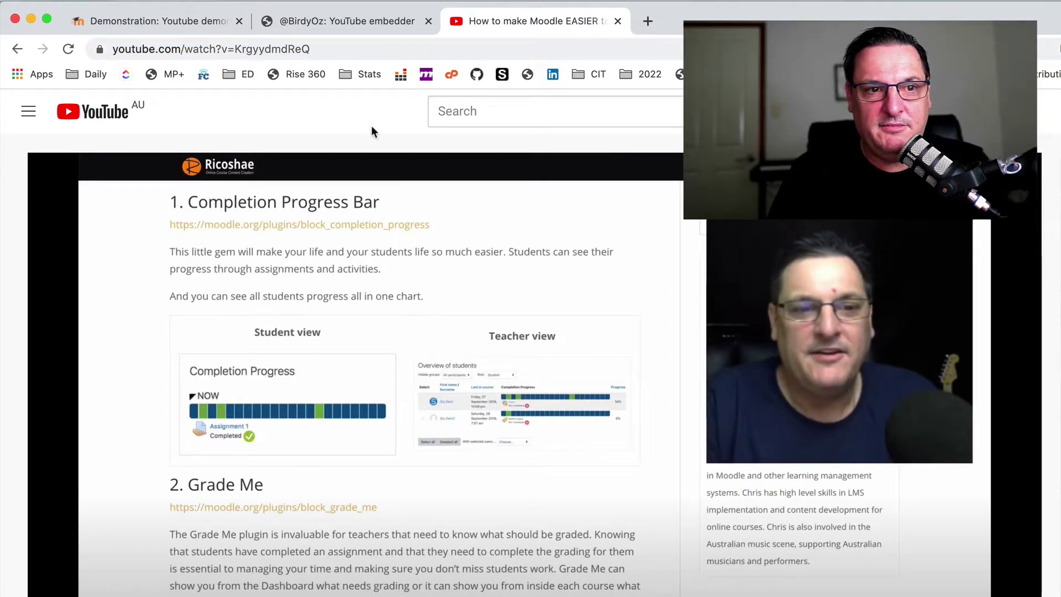
{"action": "left_click", "coordinate": [334, 47]}
{"action": "key", "text": "super+c"}
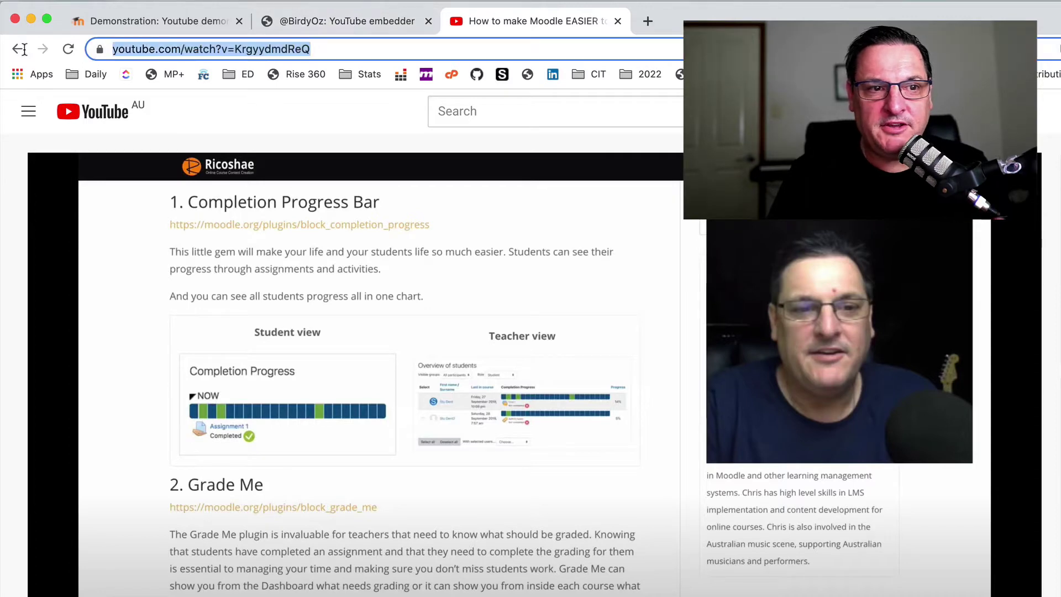
{"action": "left_click", "coordinate": [151, 26]}
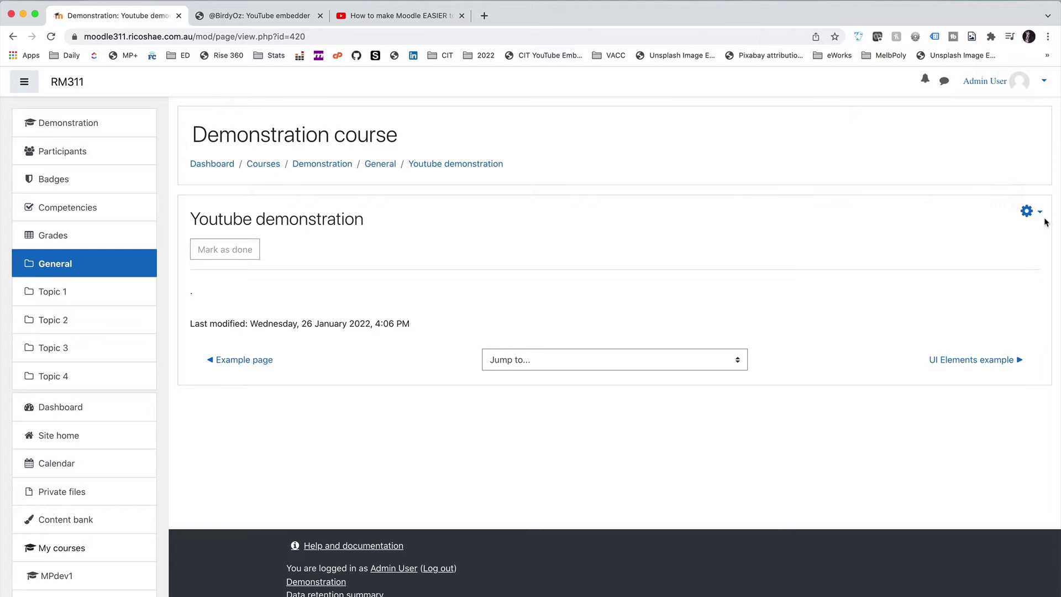
Paste the plain YouTube link into the Youtube demonstration page content, then save and display it
{"action": "left_click", "coordinate": [1038, 212]}
{"action": "left_click", "coordinate": [981, 236]}
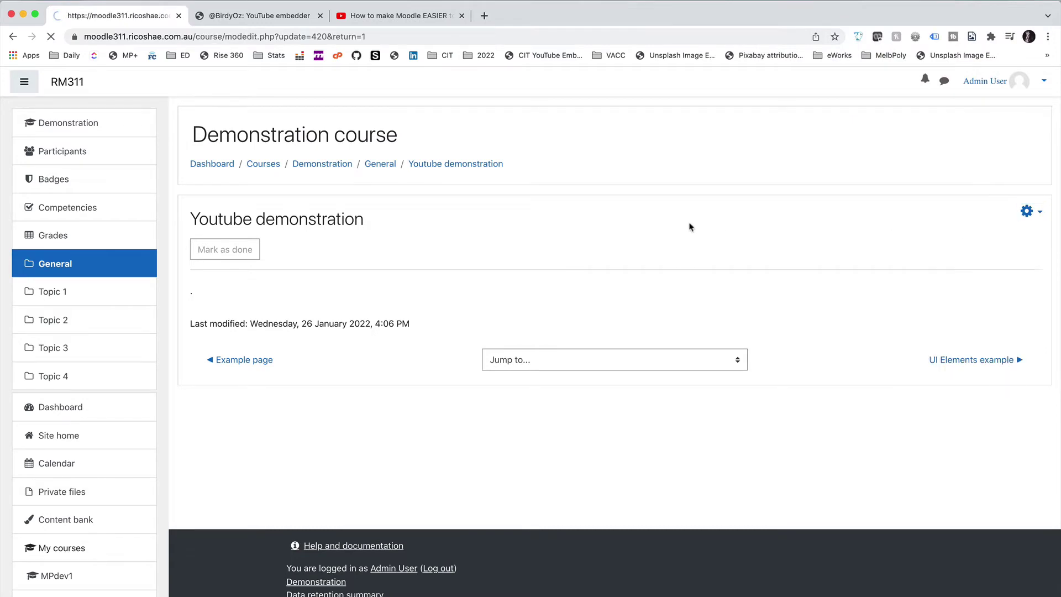
{"action": "scroll", "coordinate": [325, 372], "scroll_direction": "down", "scroll_amount": 4}
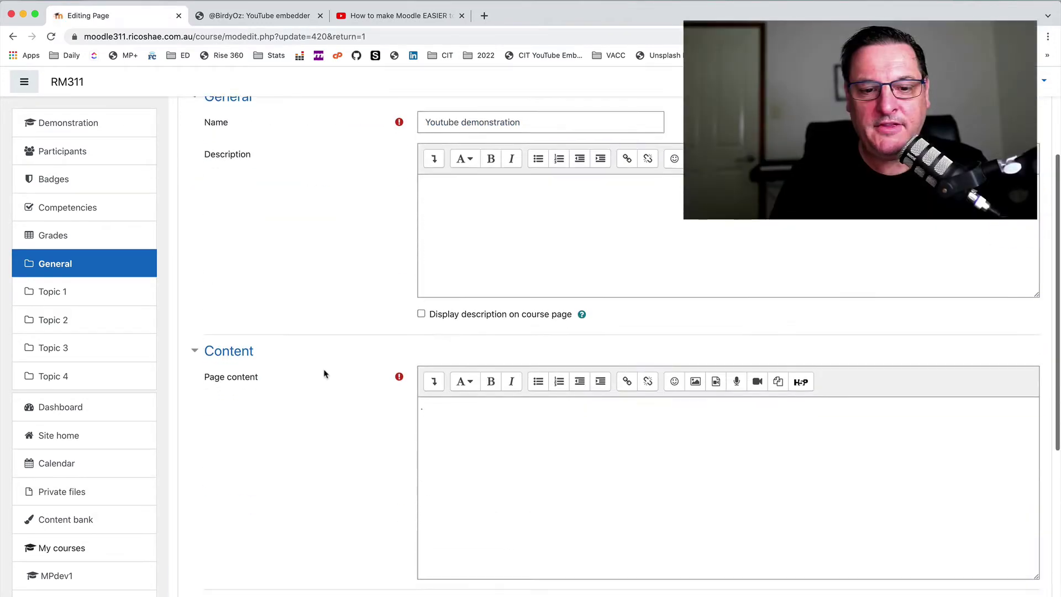
{"action": "left_click", "coordinate": [436, 368]}
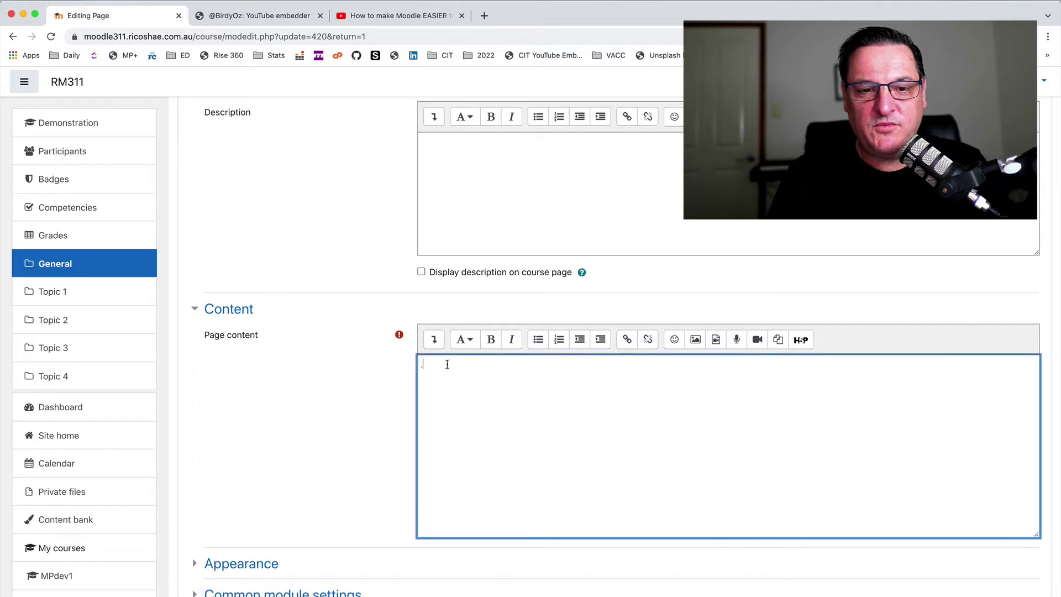
{"action": "key", "text": "super+v"}
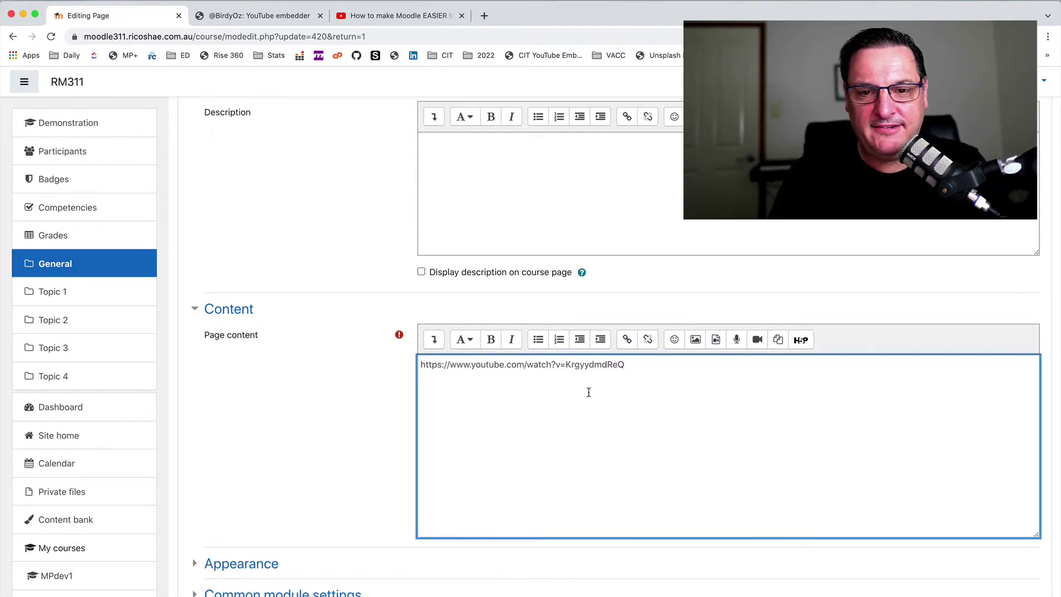
{"action": "scroll", "coordinate": [342, 398], "scroll_direction": "down", "scroll_amount": 4}
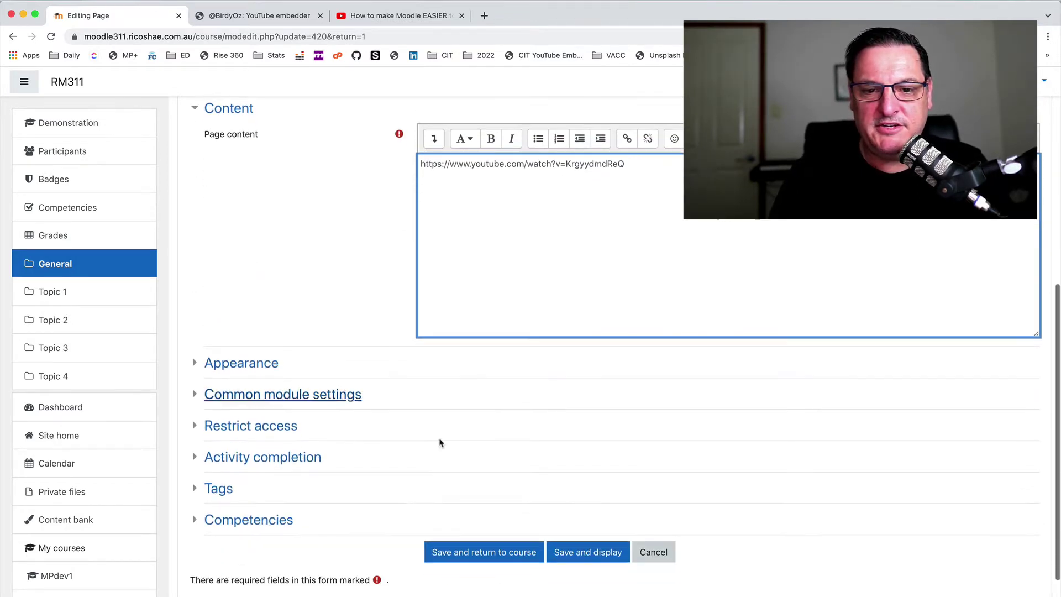
{"action": "left_click", "coordinate": [572, 550]}
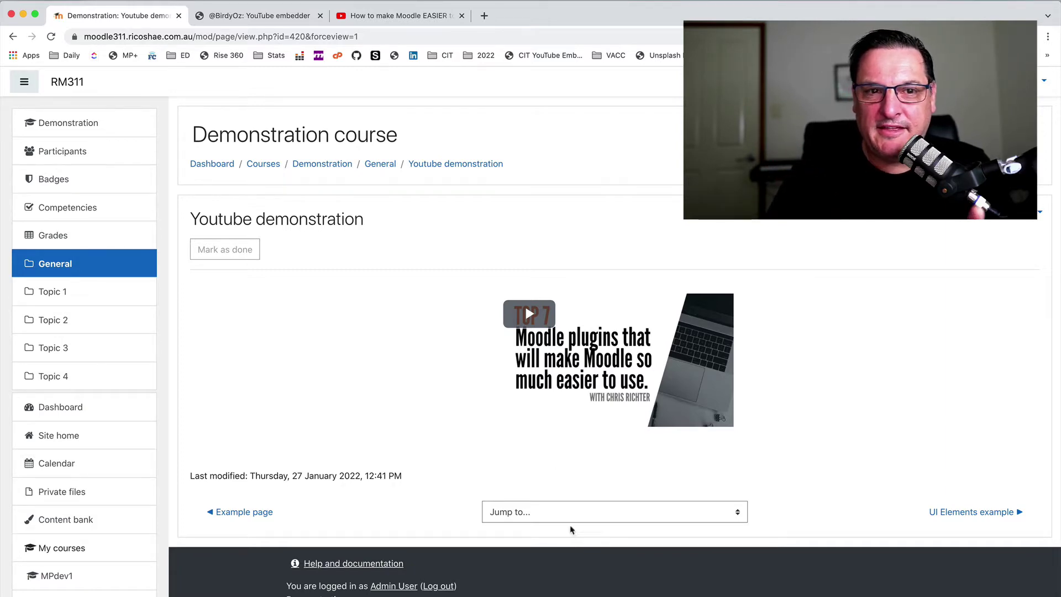
Copy the Moodle plugins video's iframe code from YouTube's Share > Embed, then return to Moodle
{"action": "left_click", "coordinate": [411, 22]}
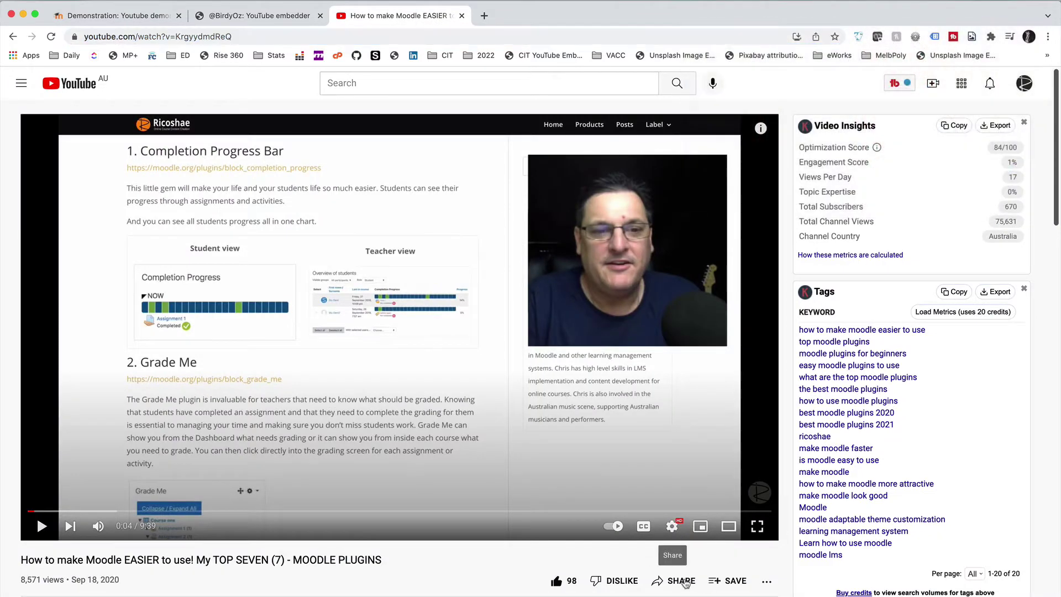
{"action": "left_click", "coordinate": [684, 578]}
{"action": "left_click", "coordinate": [427, 354]}
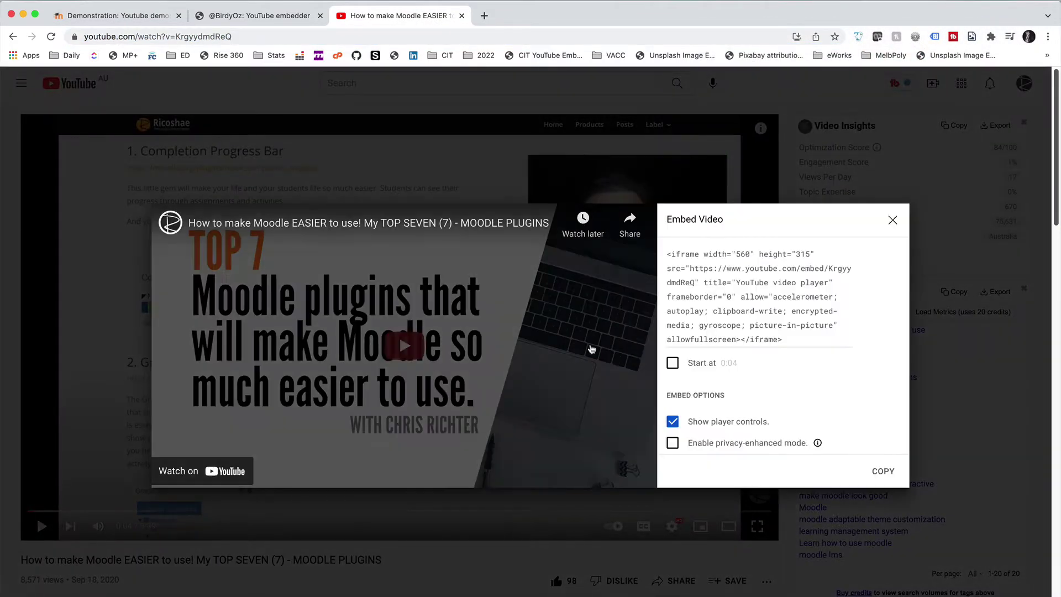
{"action": "left_click", "coordinate": [705, 293]}
{"action": "key", "text": "super+c"}
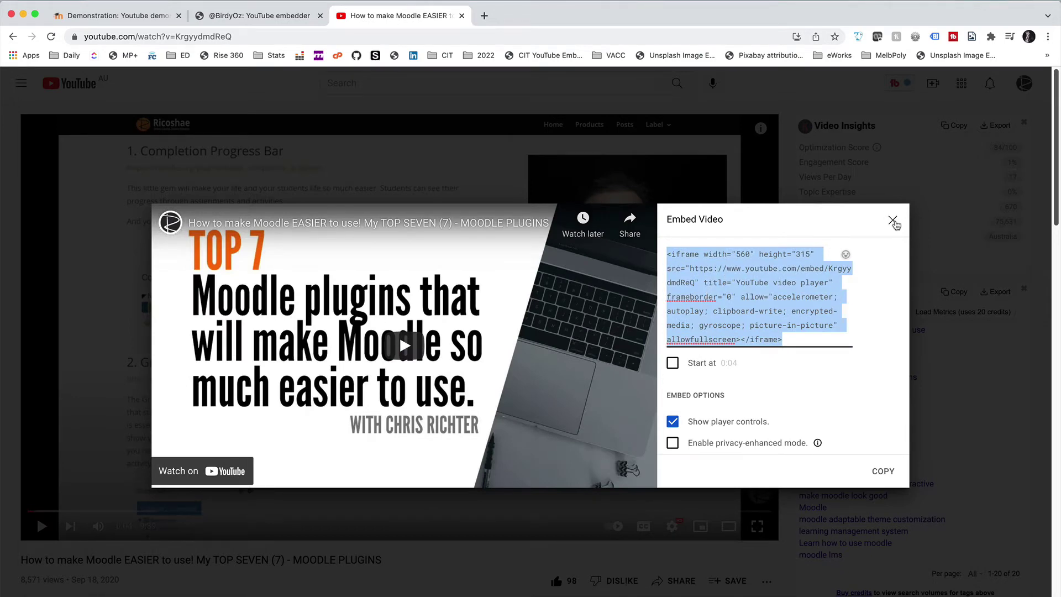
{"action": "left_click", "coordinate": [893, 222]}
{"action": "left_click", "coordinate": [157, 18]}
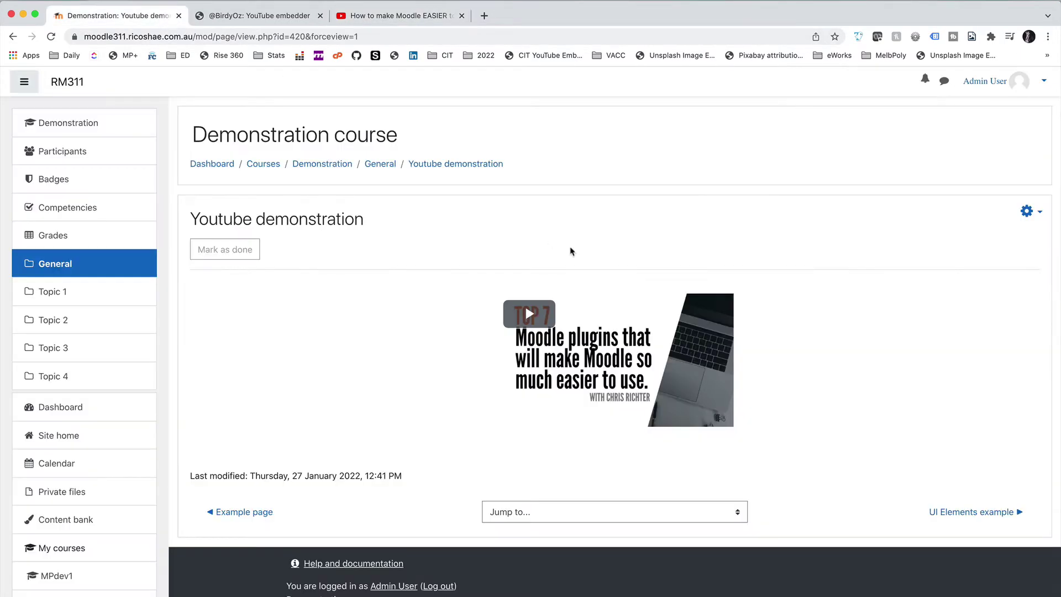
{"action": "scroll", "coordinate": [890, 277], "scroll_direction": "down", "scroll_amount": 1}
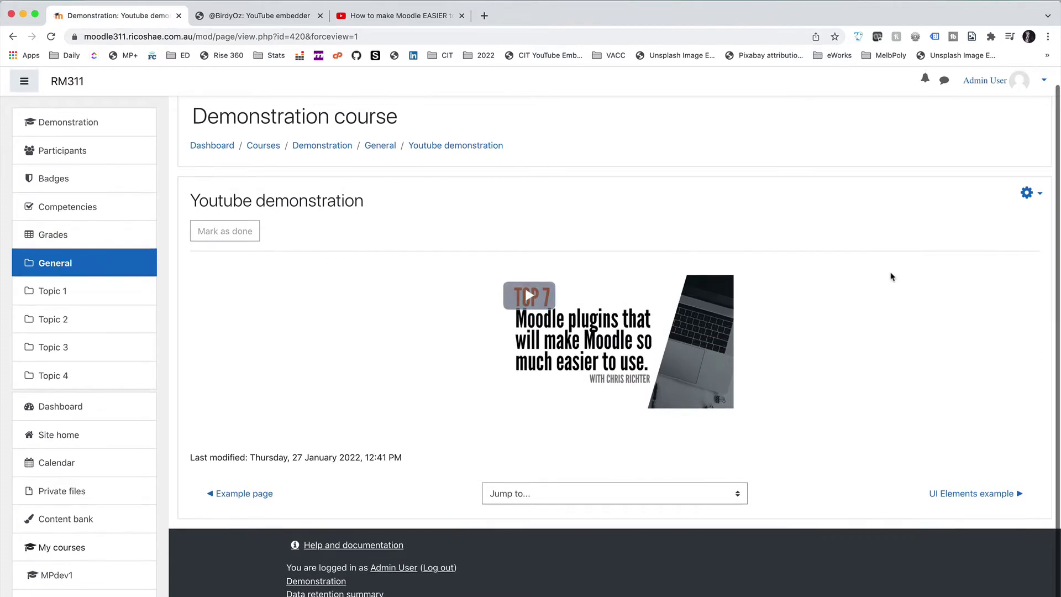
Open the page's edit settings and switch the Atto content editor to HTML source view
{"action": "left_click", "coordinate": [1037, 202]}
{"action": "left_click", "coordinate": [959, 217]}
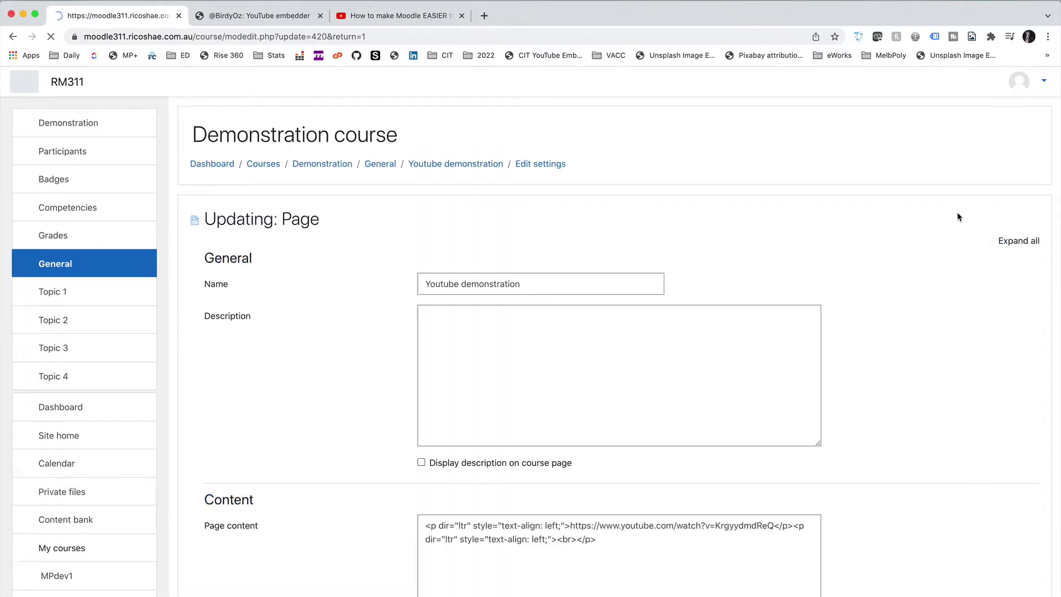
{"action": "scroll", "coordinate": [260, 382], "scroll_direction": "down", "scroll_amount": 5}
{"action": "left_click", "coordinate": [434, 308]}
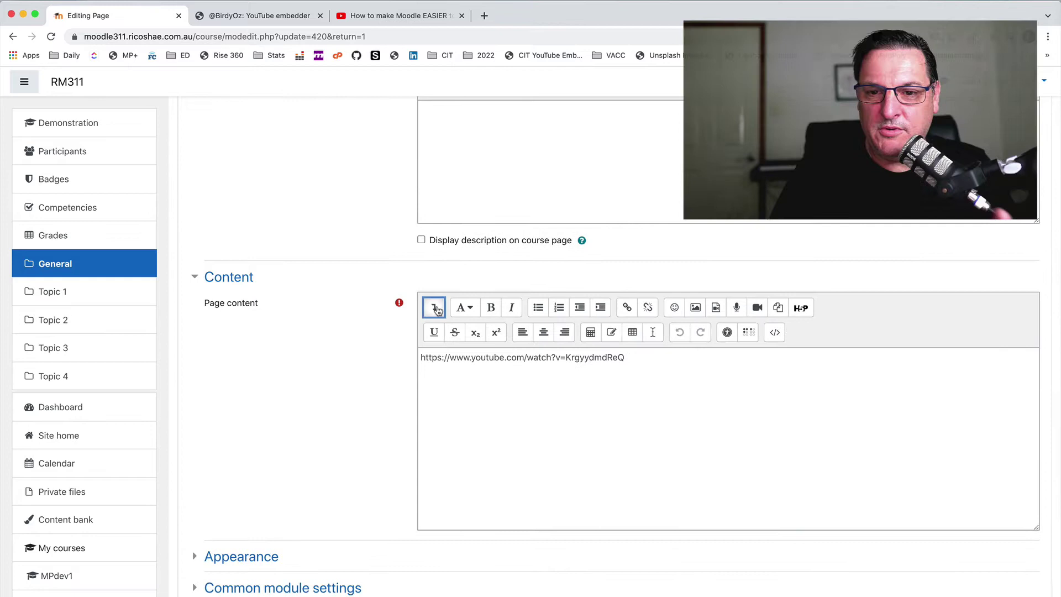
{"action": "left_click", "coordinate": [774, 332]}
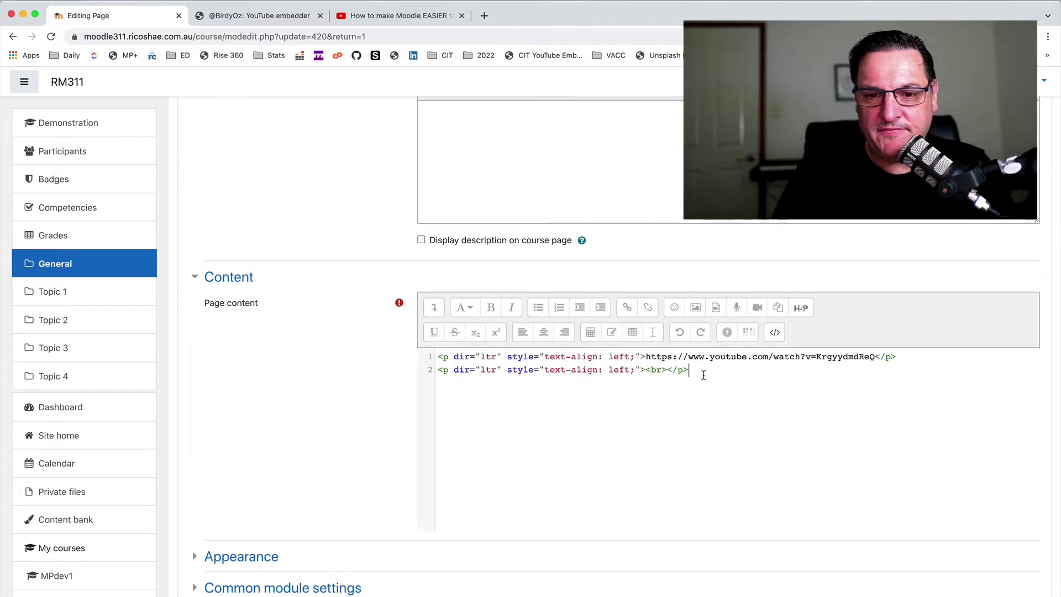
Paste the iframe code under a 'Youtube embed' paragraph and return to the rich preview
{"action": "key", "text": "super+v"}
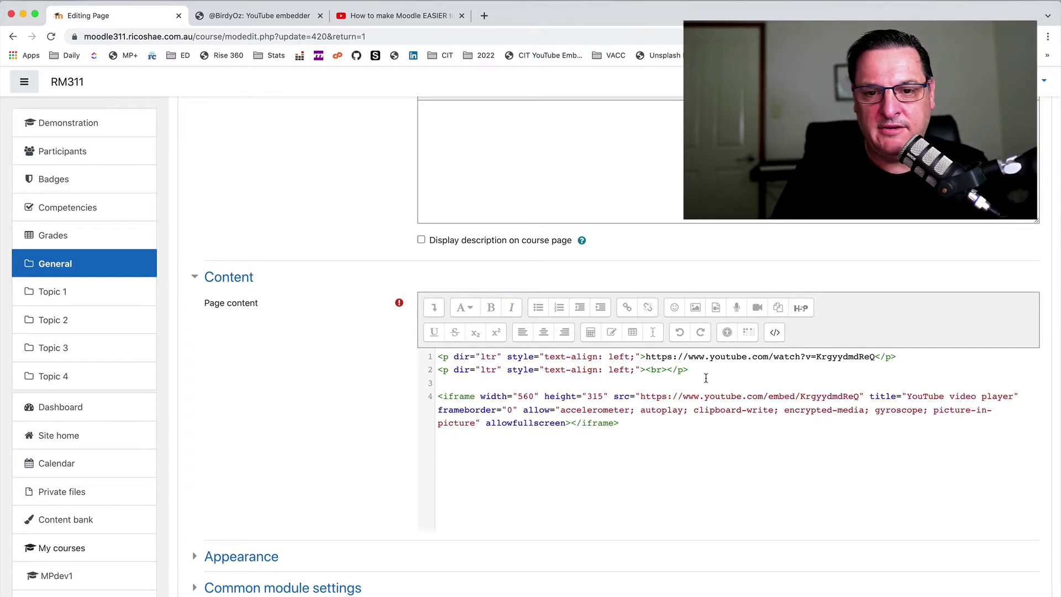
{"action": "left_click_drag", "start_coordinate": [705, 378], "coordinate": [433, 379]}
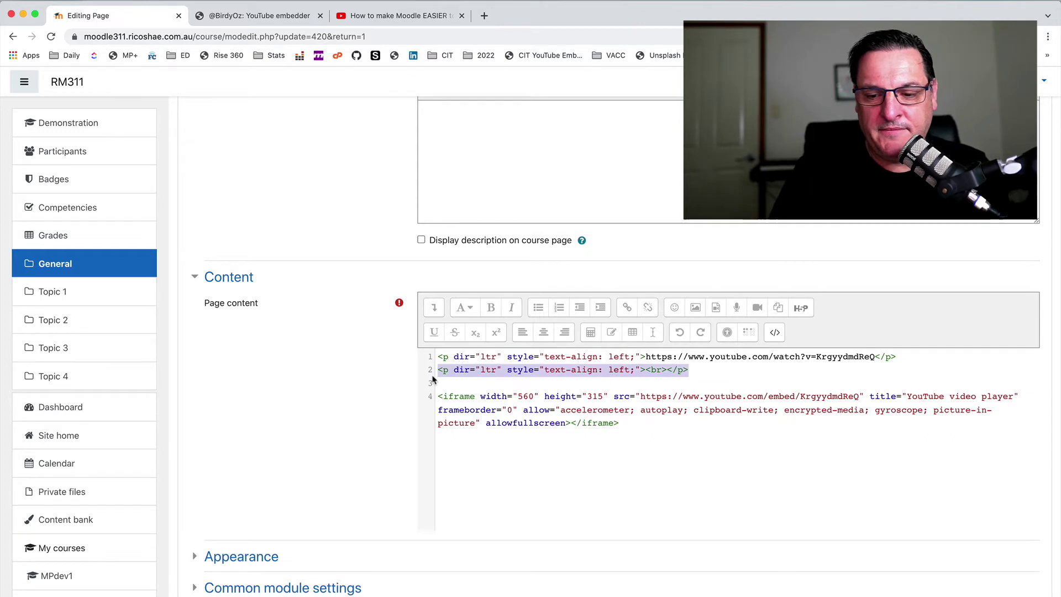
{"action": "key", "text": "BackSpace"}
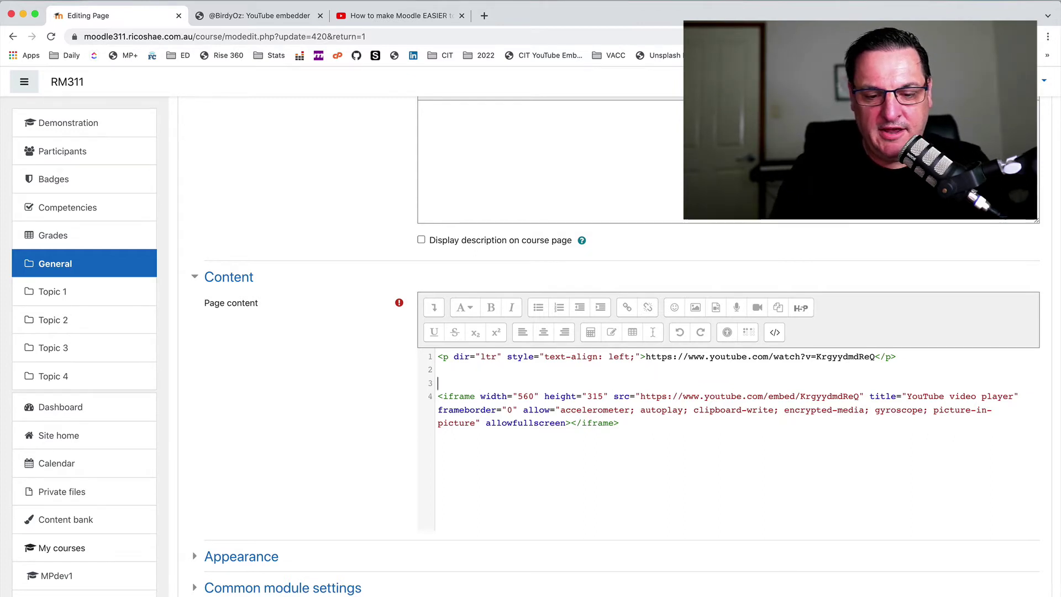
{"action": "type", "text": "ube embe"}
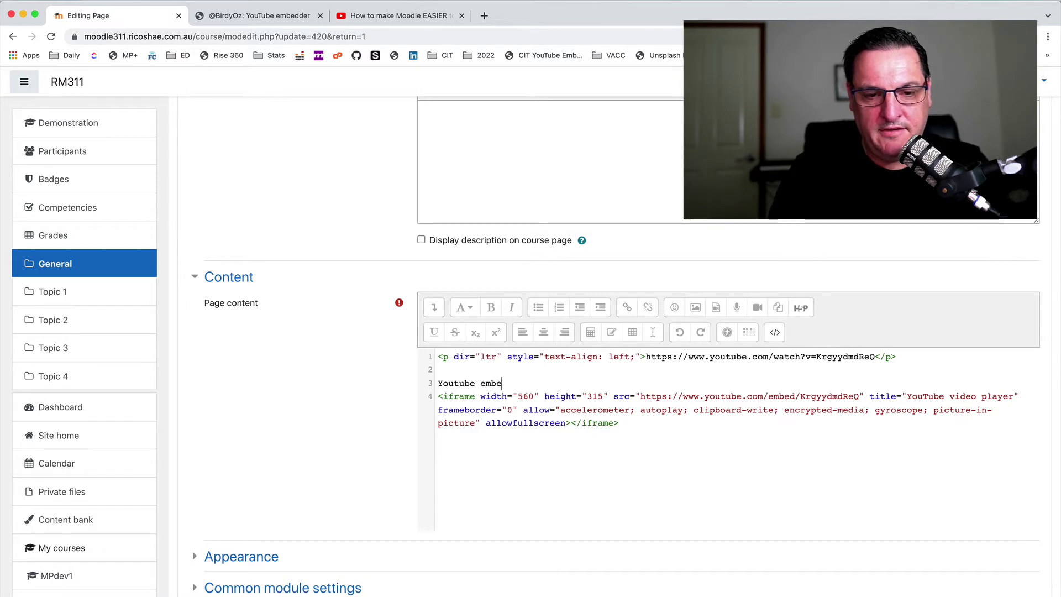
{"action": "type", "text": " Mp>"}
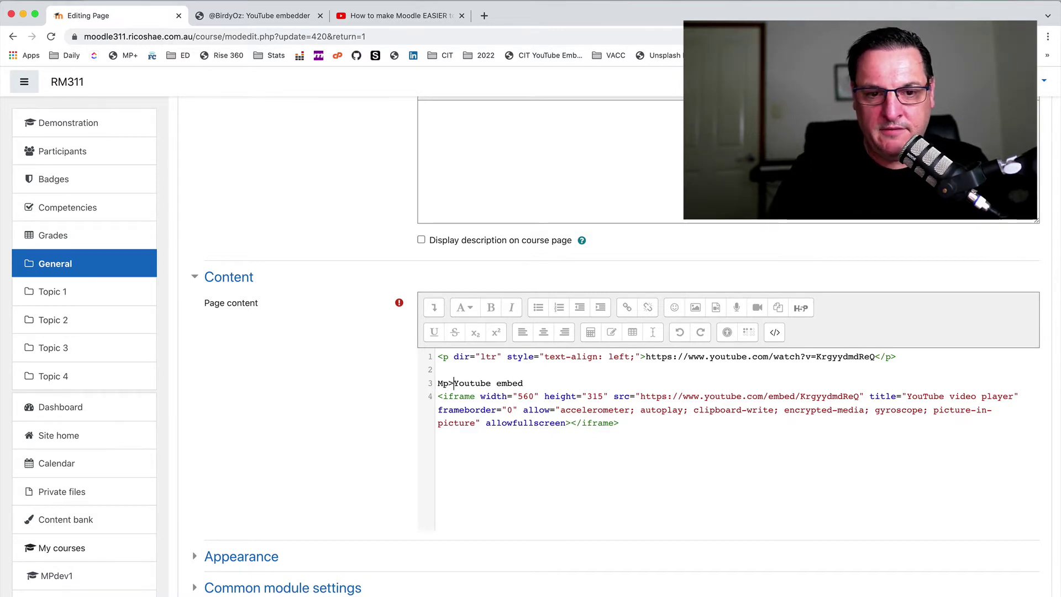
{"action": "key", "text": "Delete"}
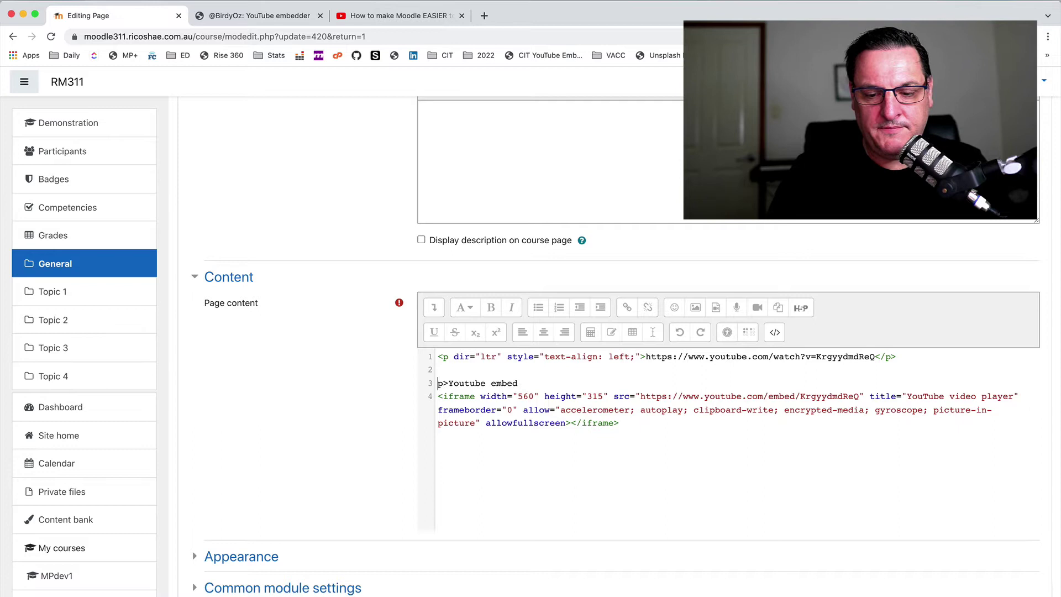
{"action": "type", "text": "<"}
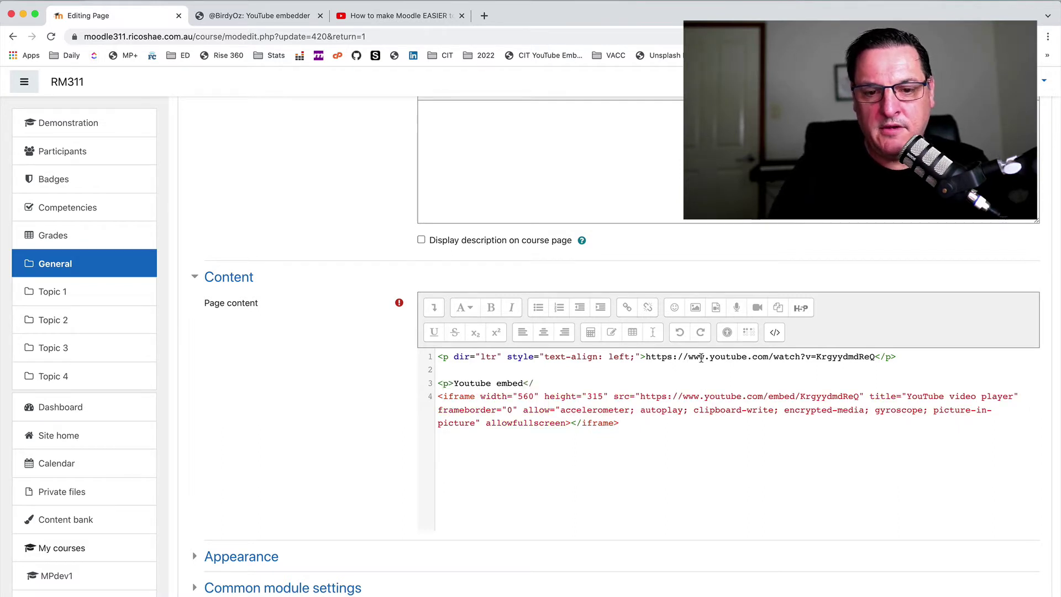
{"action": "type", "text": "p>"}
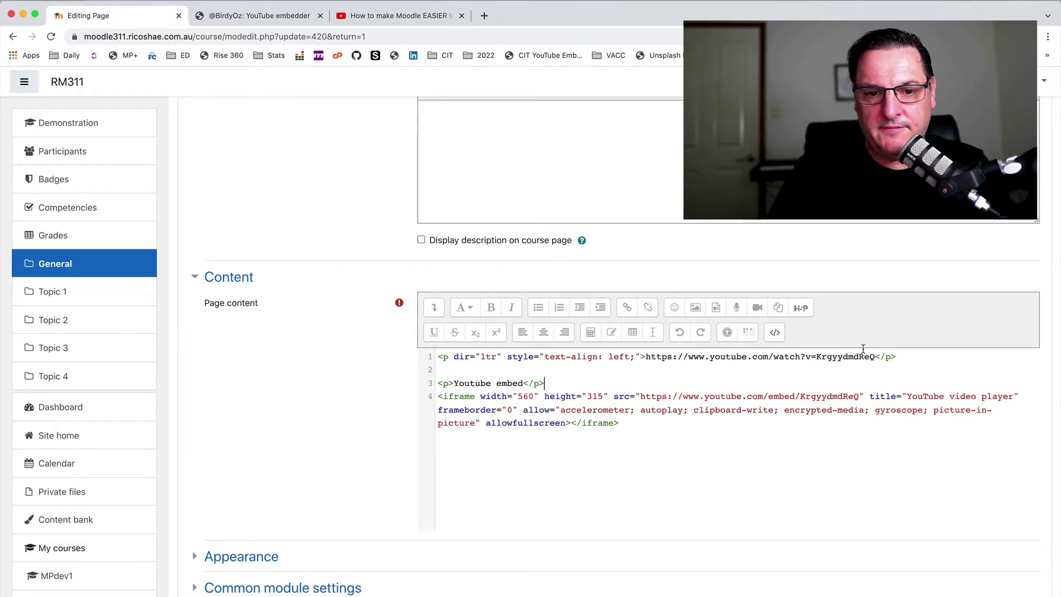
{"action": "left_click", "coordinate": [777, 333]}
{"action": "scroll", "coordinate": [327, 394], "scroll_direction": "down", "scroll_amount": 5}
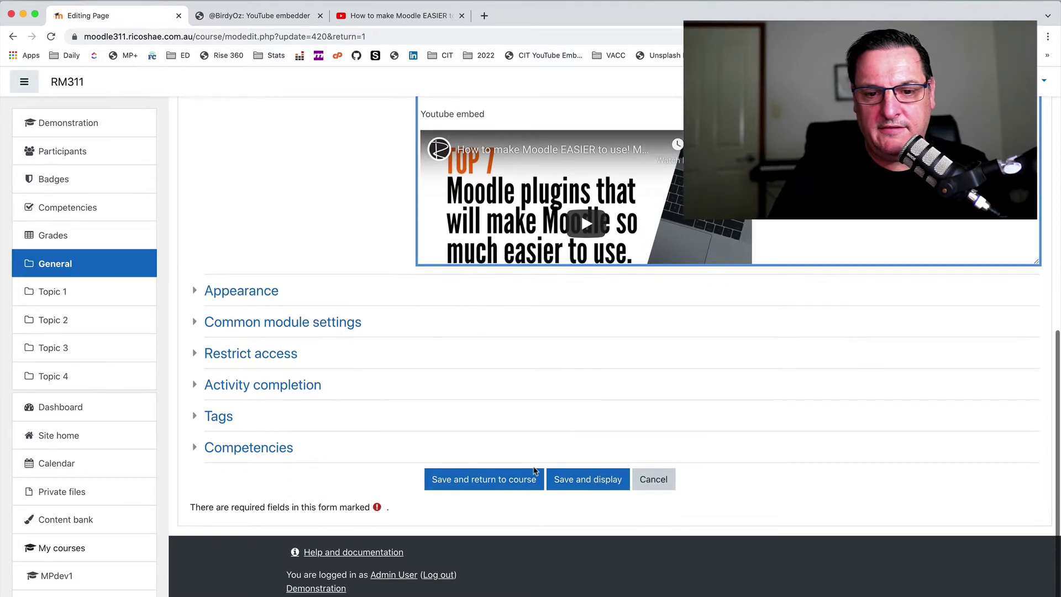
Save and display the page, then scroll to the iframe player below the link-based video
{"action": "left_click", "coordinate": [577, 482]}
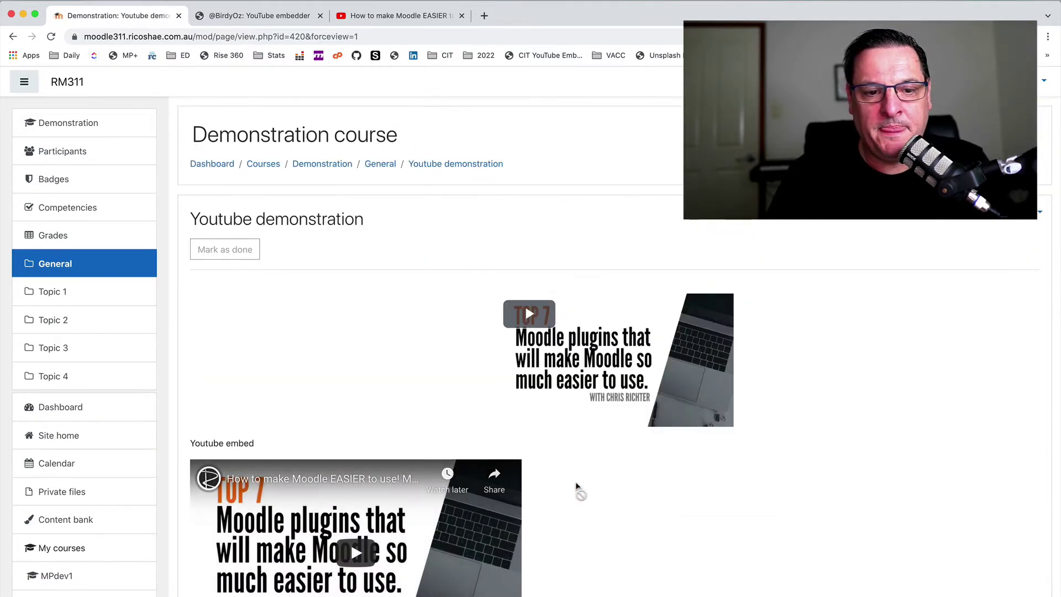
{"action": "scroll", "coordinate": [575, 482], "scroll_direction": "down", "scroll_amount": 2}
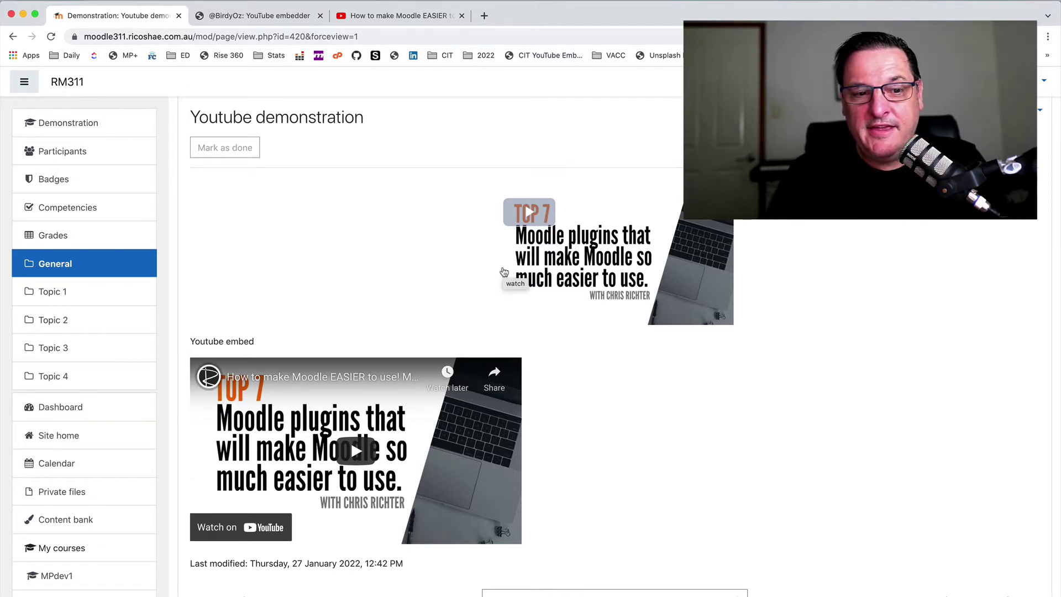
{"action": "scroll", "coordinate": [504, 272], "scroll_direction": "down", "scroll_amount": 2}
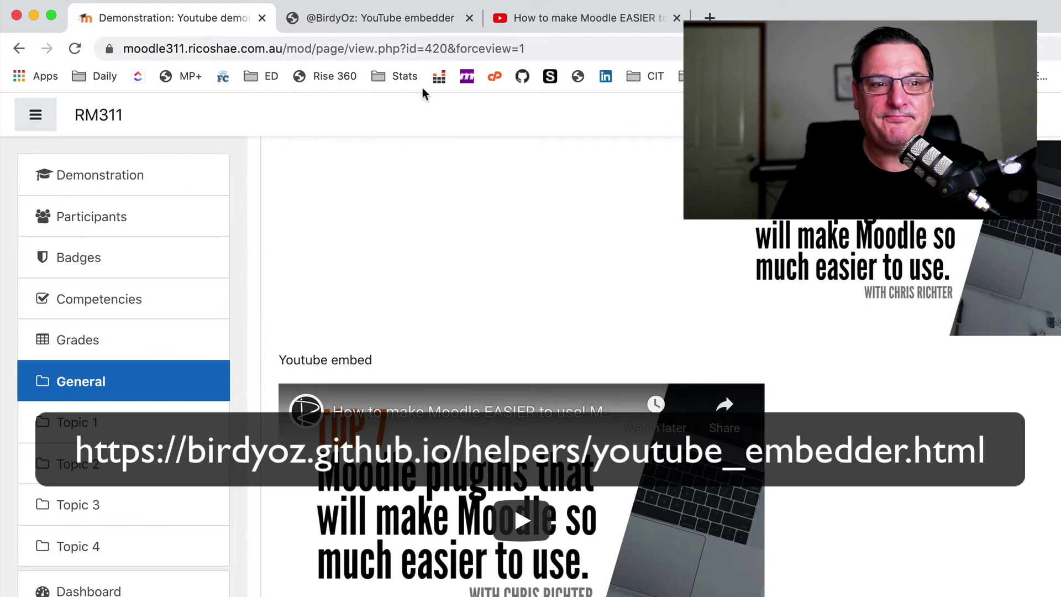
Add the BirdyOz YouTube Embedder bookmarklet to the browser's bookmarks bar
{"action": "left_click", "coordinate": [404, 19]}
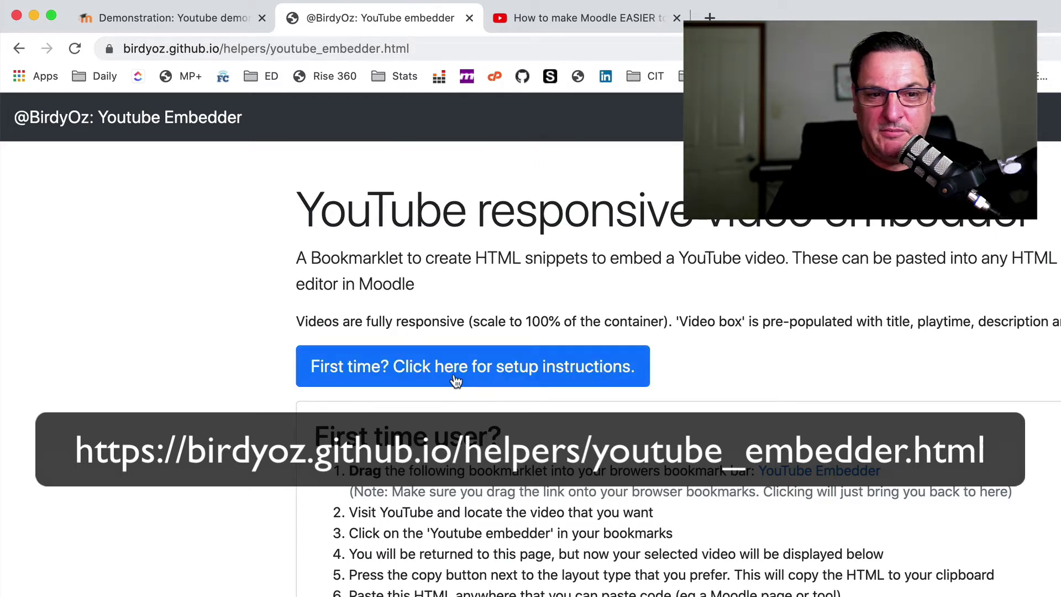
{"action": "left_click", "coordinate": [474, 371]}
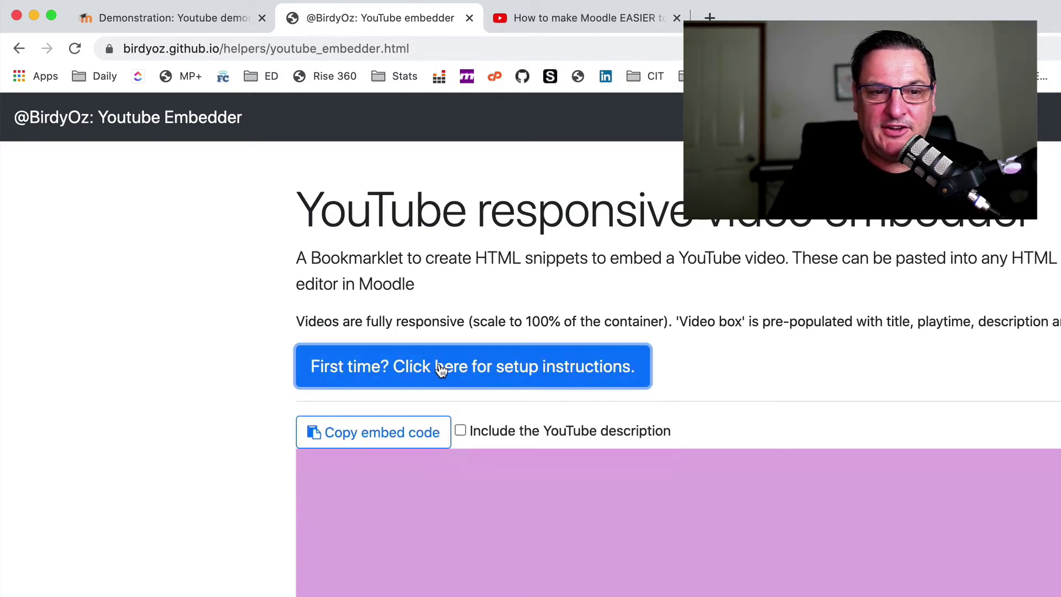
{"action": "left_click", "coordinate": [446, 371]}
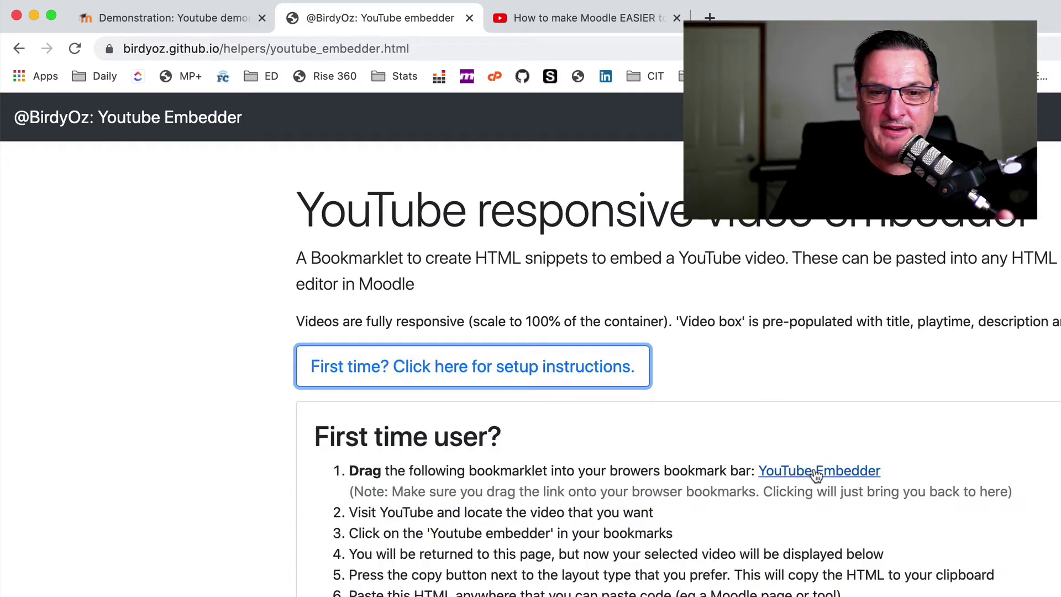
{"action": "left_click_drag", "start_coordinate": [818, 475], "coordinate": [292, 79]}
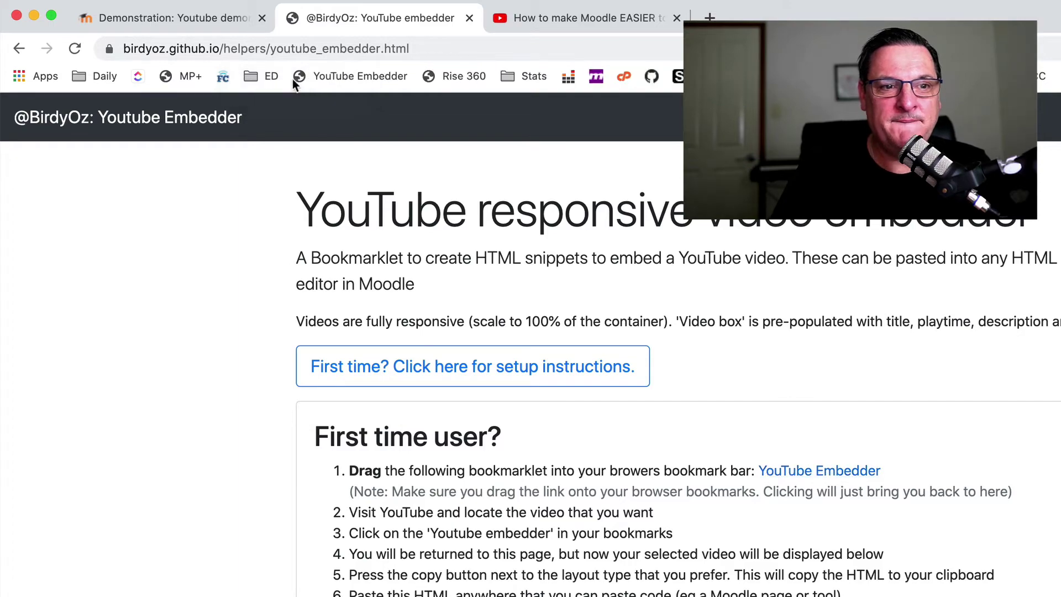
Try out the newly saved YouTube Embedder bookmarklet and look over its result
{"action": "left_click", "coordinate": [350, 76]}
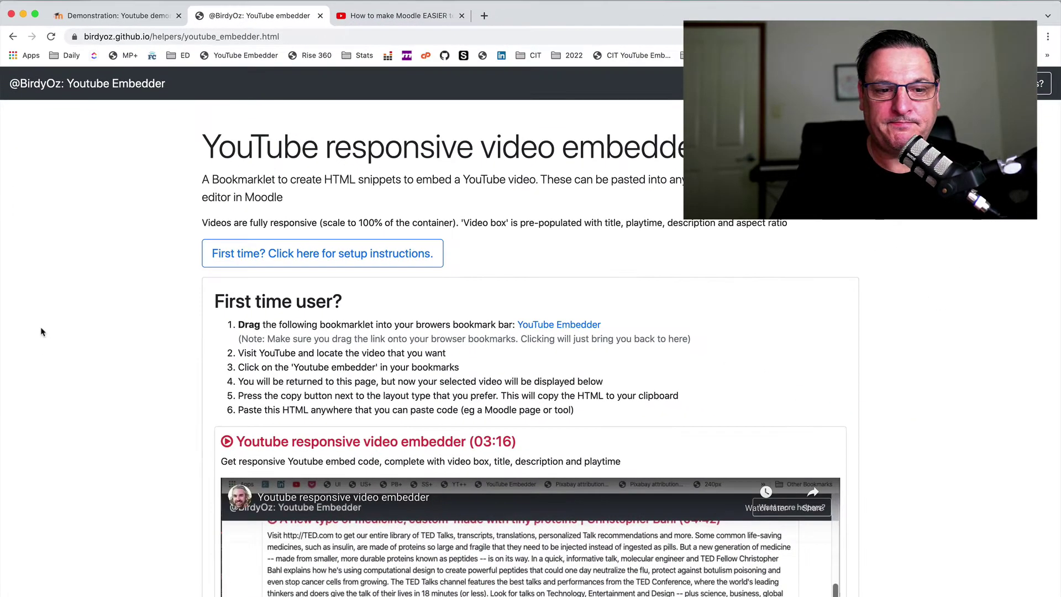
{"action": "scroll", "coordinate": [42, 332], "scroll_direction": "down", "scroll_amount": 3}
{"action": "scroll", "coordinate": [41, 331], "scroll_direction": "down", "scroll_amount": 3}
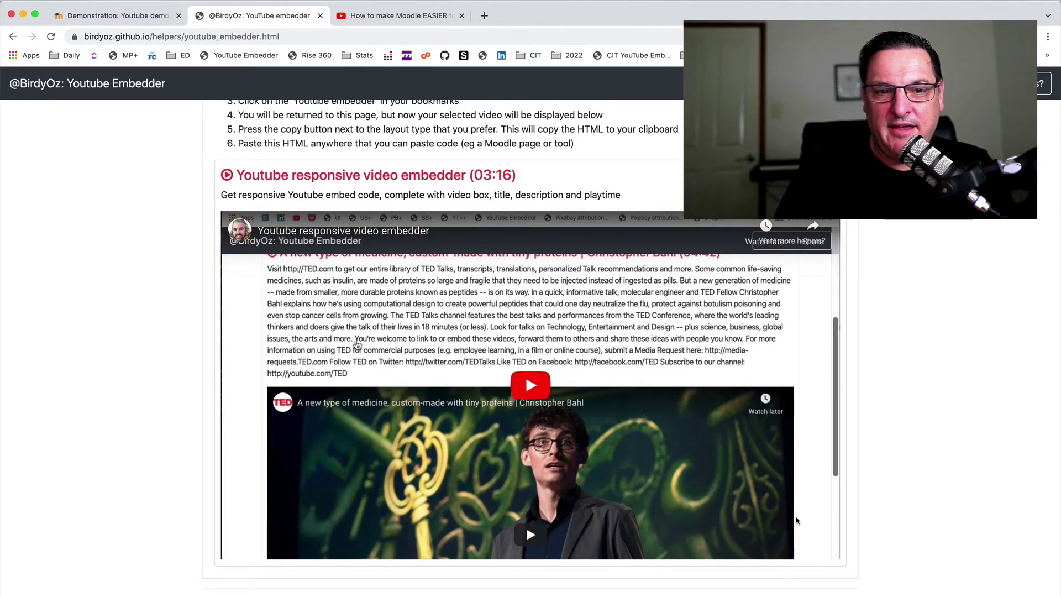
{"action": "scroll", "coordinate": [501, 409], "scroll_direction": "down", "scroll_amount": 2}
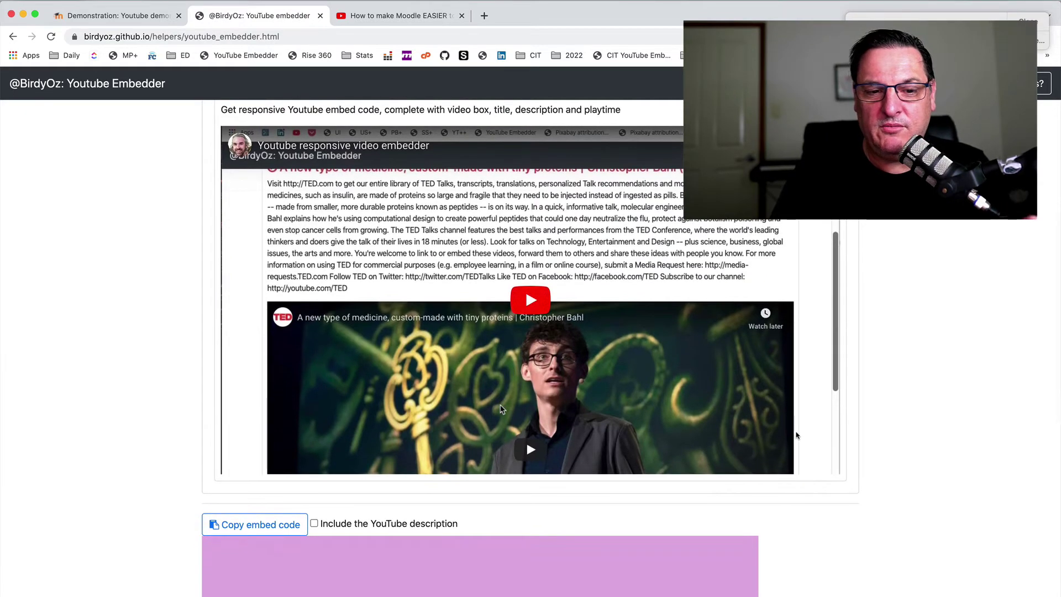
{"action": "scroll", "coordinate": [501, 409], "scroll_direction": "up", "scroll_amount": 4}
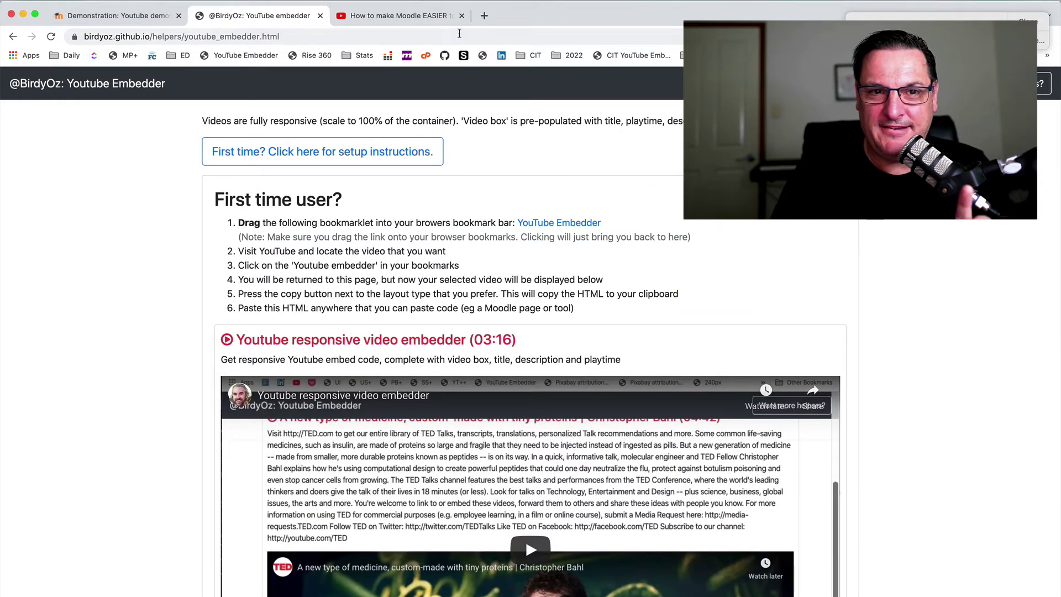
Build a Moodle plugins video box with its YouTube description, copy the embed code, and return to Moodle
{"action": "left_click", "coordinate": [419, 21]}
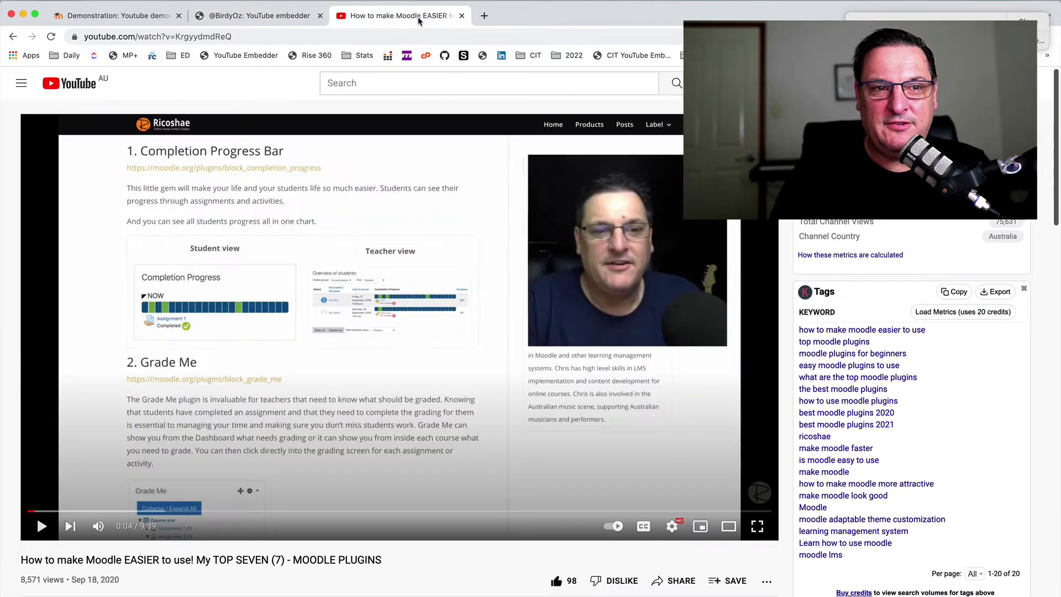
{"action": "left_click", "coordinate": [244, 55]}
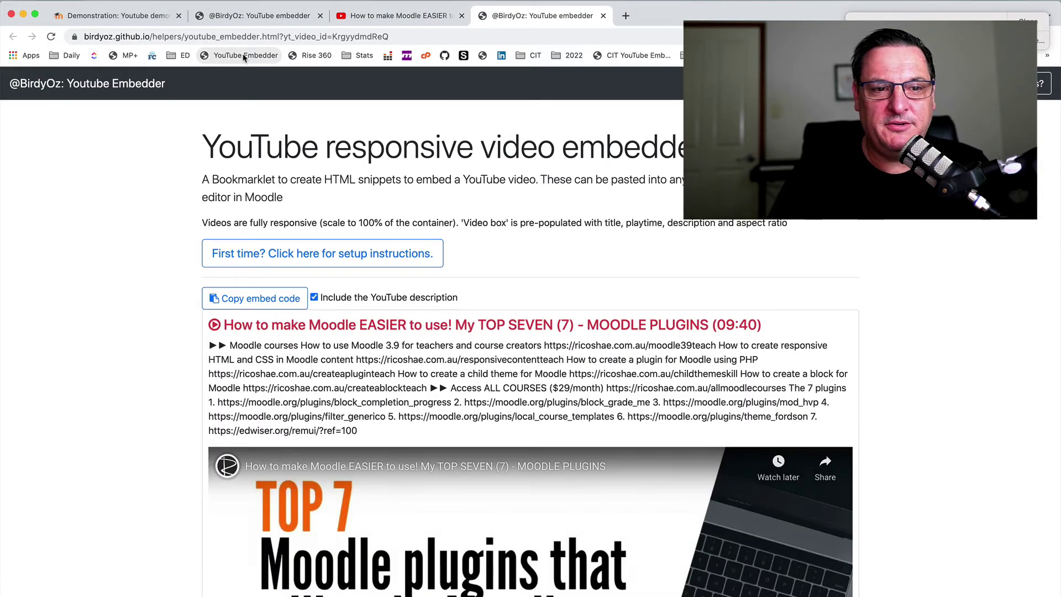
{"action": "scroll", "coordinate": [196, 259], "scroll_direction": "down", "scroll_amount": 5}
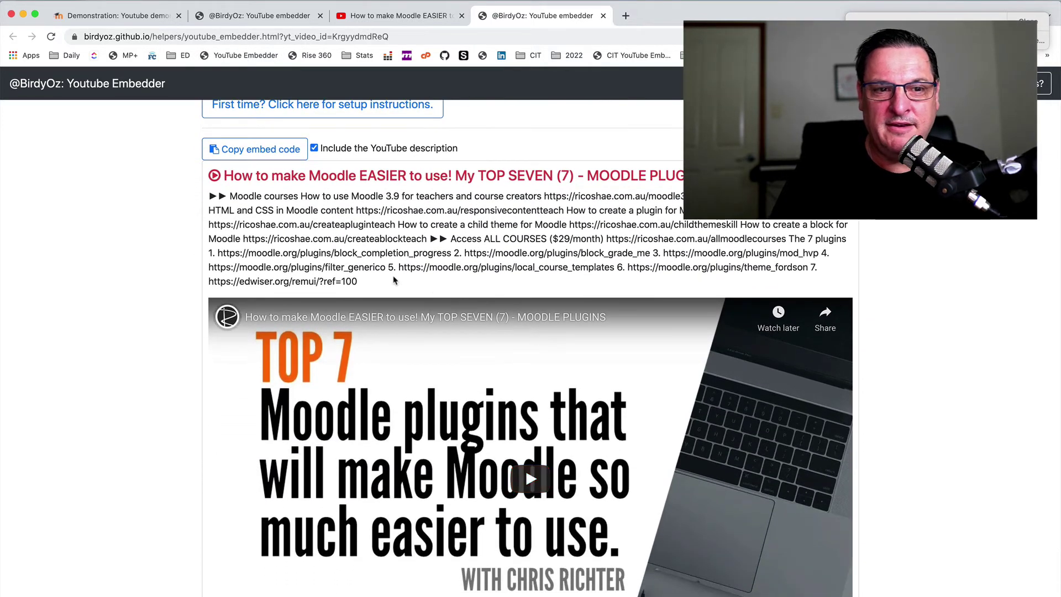
{"action": "left_click_drag", "start_coordinate": [358, 281], "coordinate": [209, 196]}
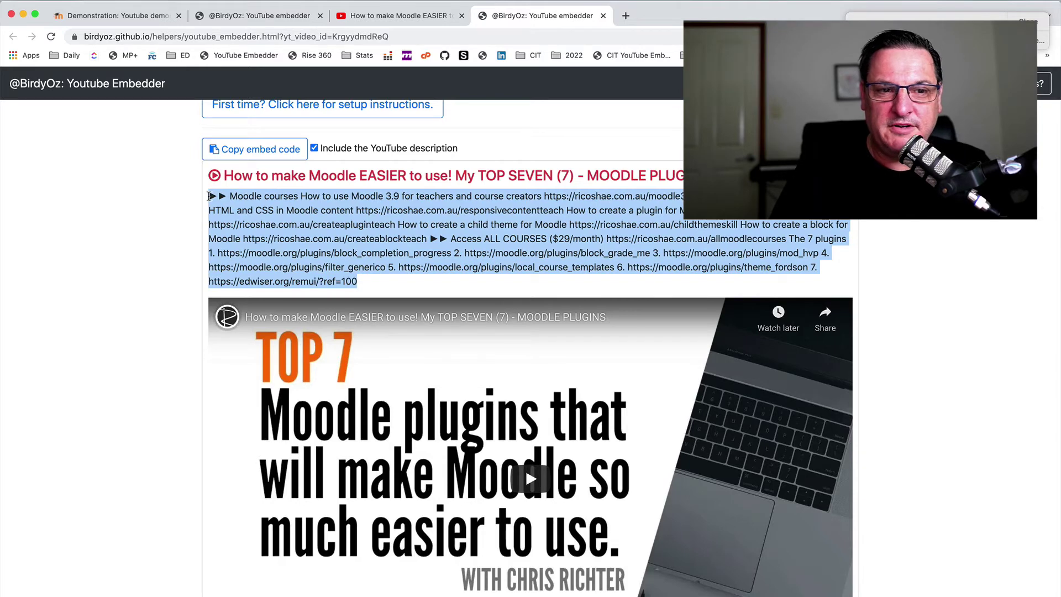
{"action": "left_click", "coordinate": [314, 148]}
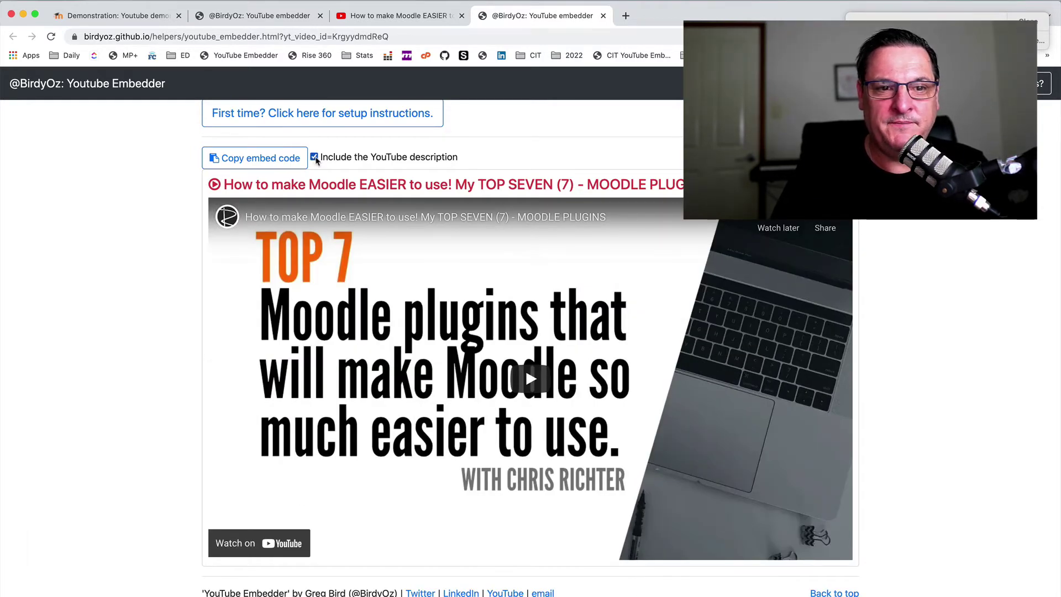
{"action": "left_click", "coordinate": [455, 159]}
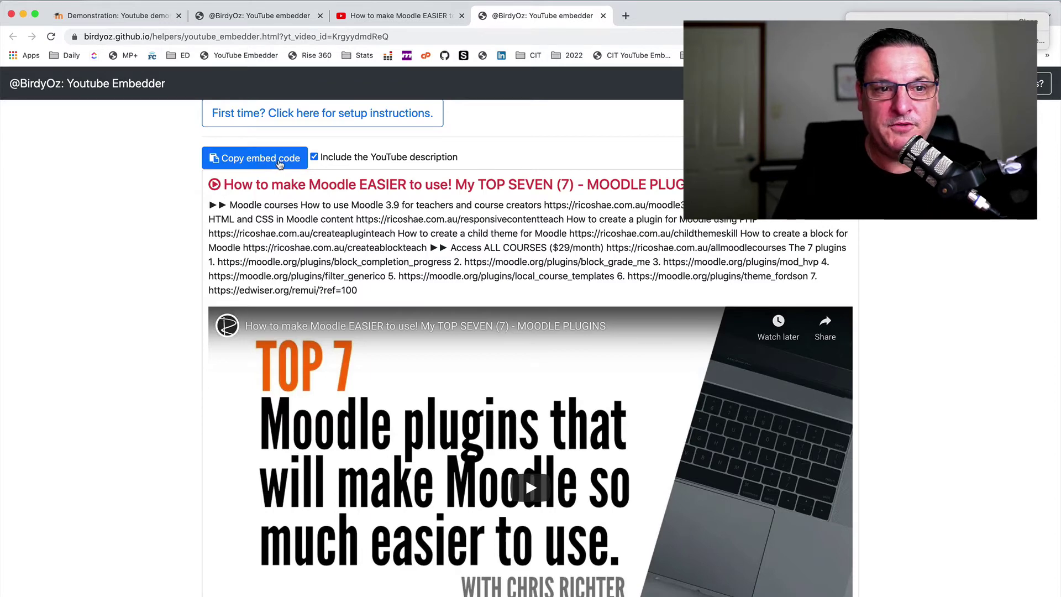
{"action": "left_click", "coordinate": [259, 166]}
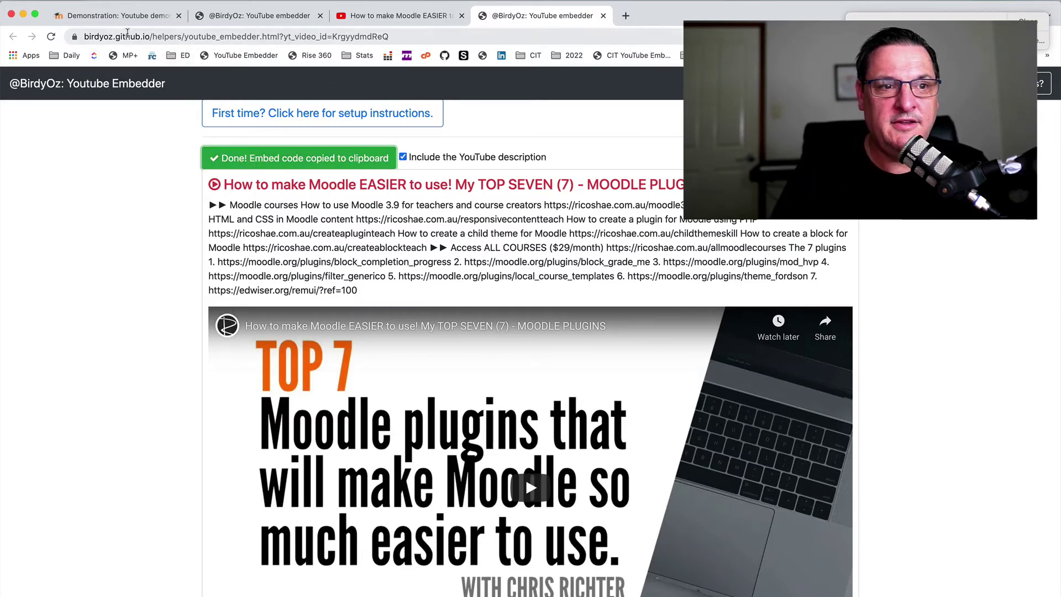
{"action": "left_click", "coordinate": [124, 21]}
Open the page's edit form and switch the content editor to HTML source
{"action": "scroll", "coordinate": [489, 296], "scroll_direction": "up", "scroll_amount": 5}
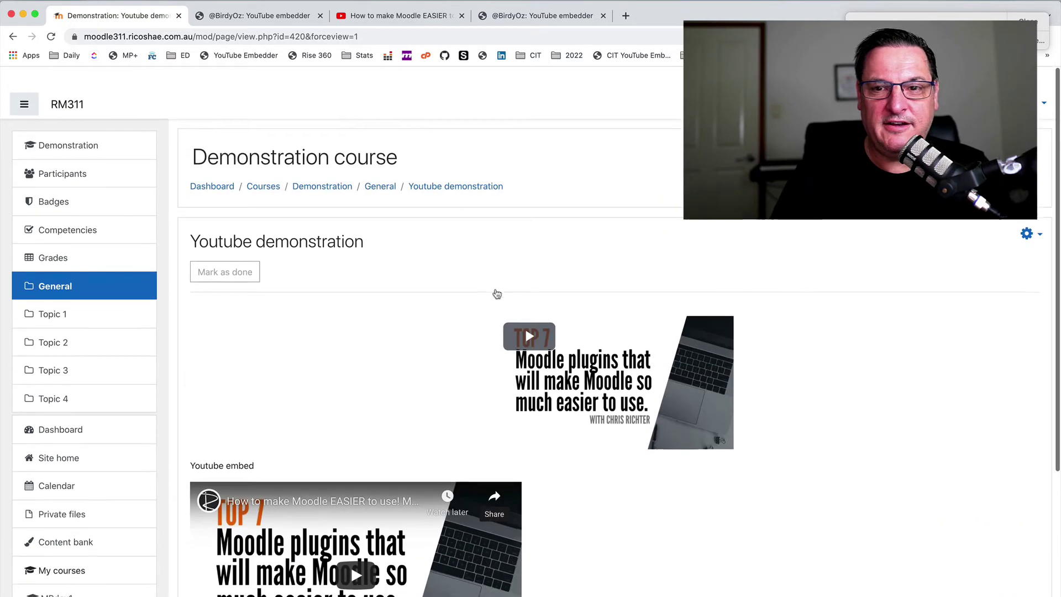
{"action": "left_click", "coordinate": [1039, 213]}
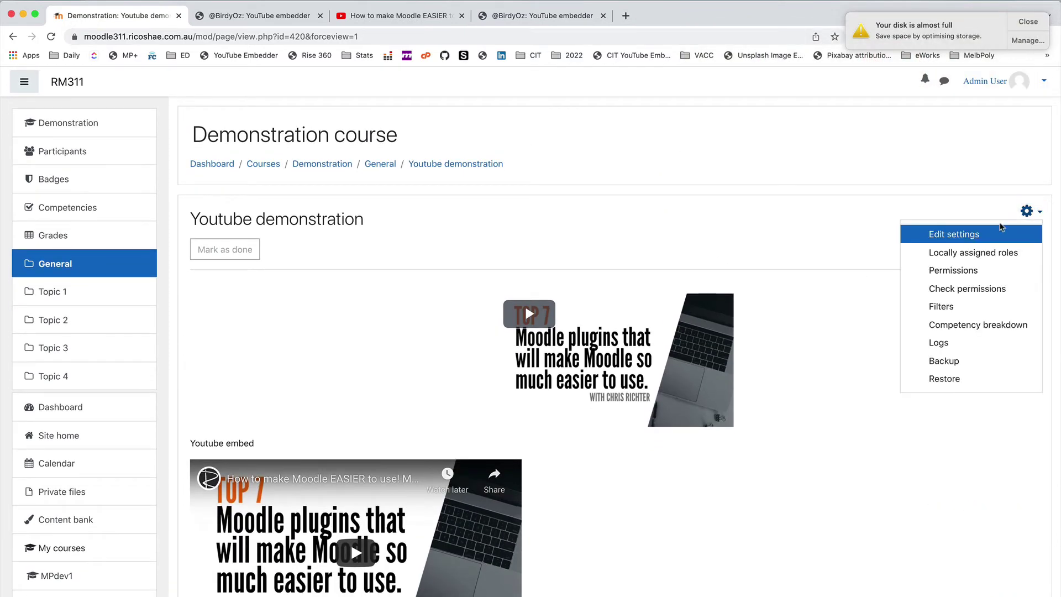
{"action": "left_click", "coordinate": [959, 233]}
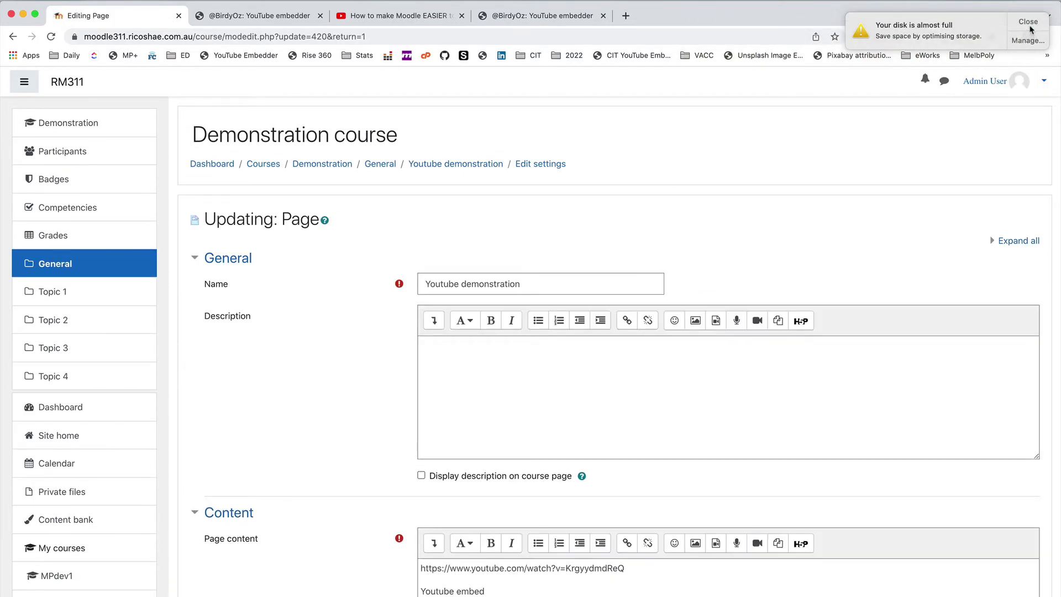
{"action": "left_click", "coordinate": [1029, 26]}
{"action": "scroll", "coordinate": [319, 396], "scroll_direction": "down", "scroll_amount": 5}
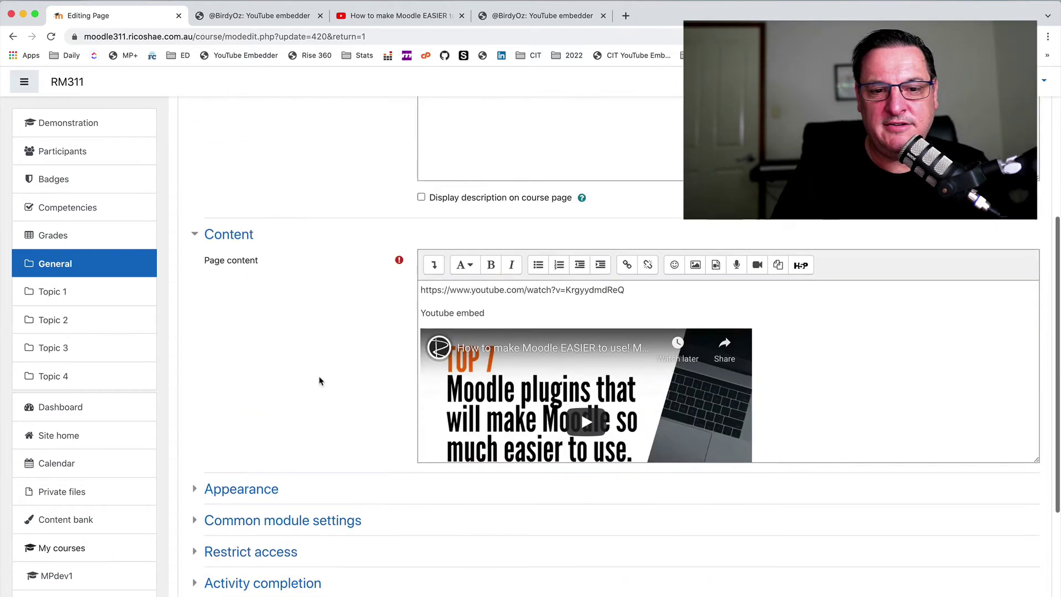
{"action": "scroll", "coordinate": [320, 381], "scroll_direction": "down", "scroll_amount": 1}
{"action": "left_click", "coordinate": [434, 238]}
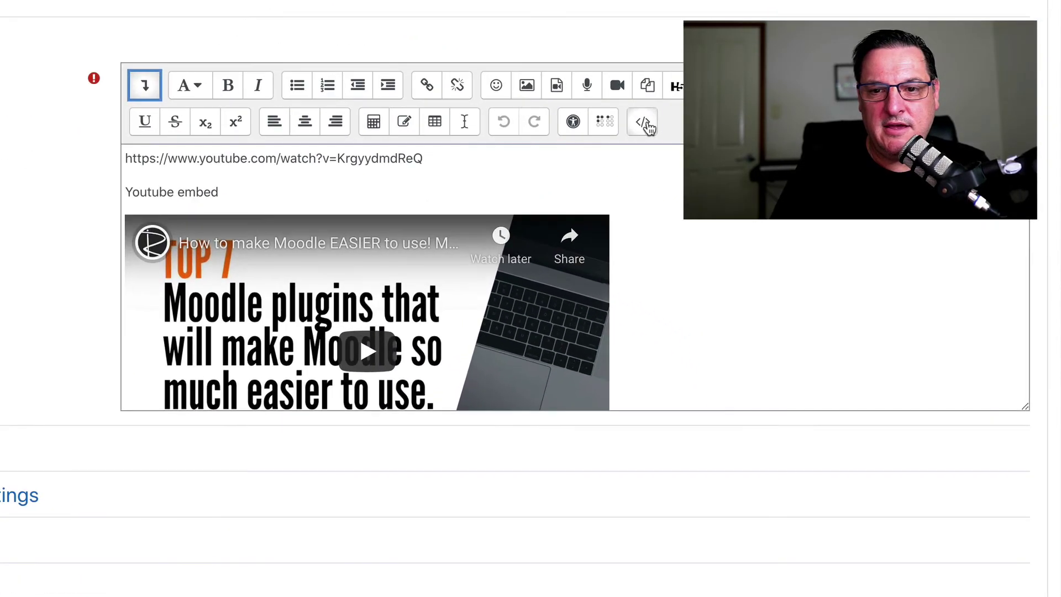
{"action": "left_click", "coordinate": [644, 122]}
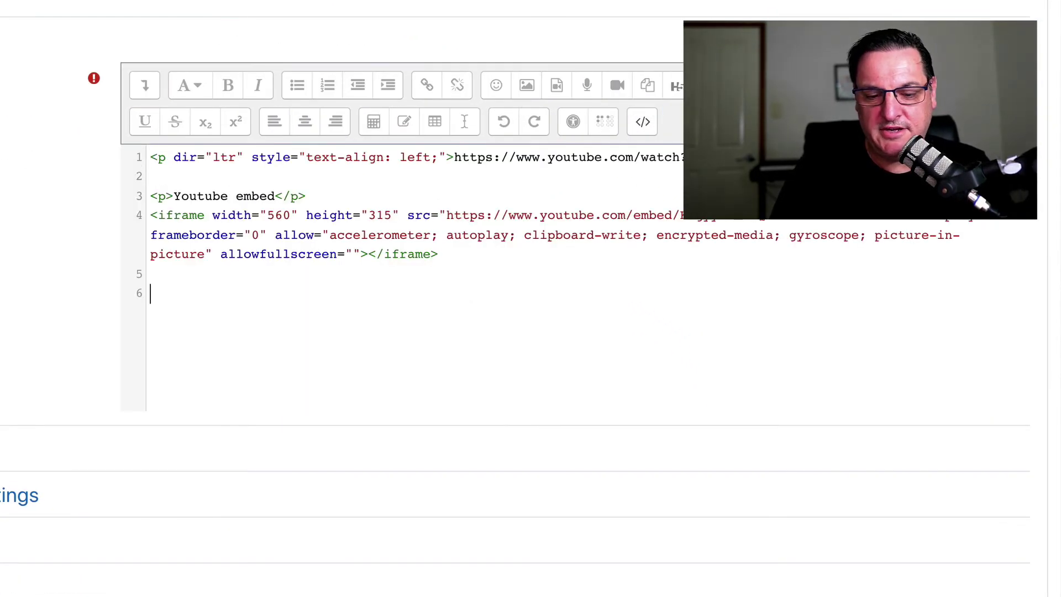
Add a 'Youtube Embedder' paragraph, paste the video box code below it, and save the page
{"action": "type", "text": "Youtube Embedder"}
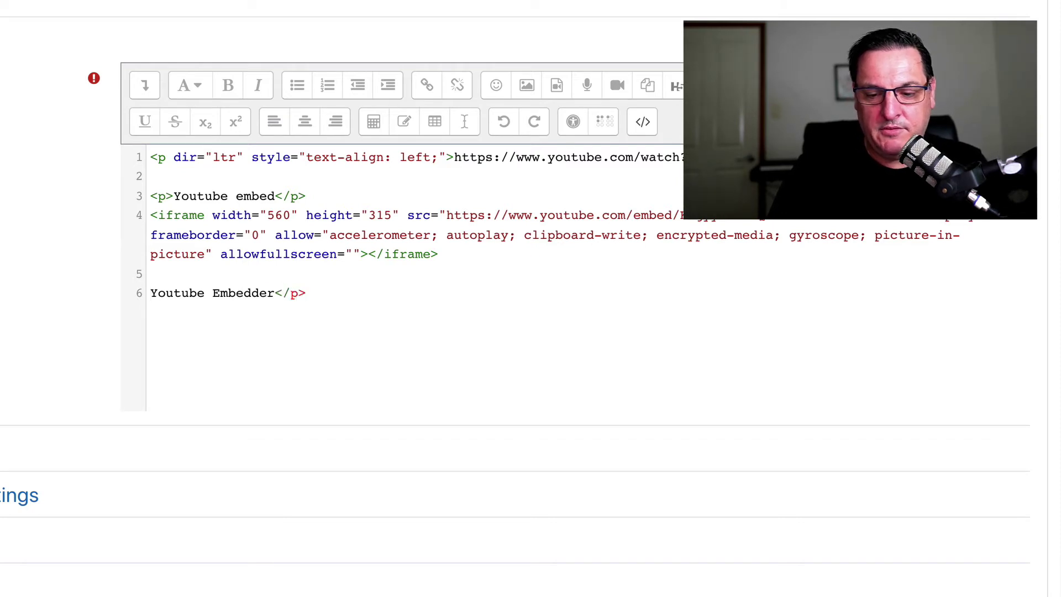
{"action": "type", "text": "<p>"}
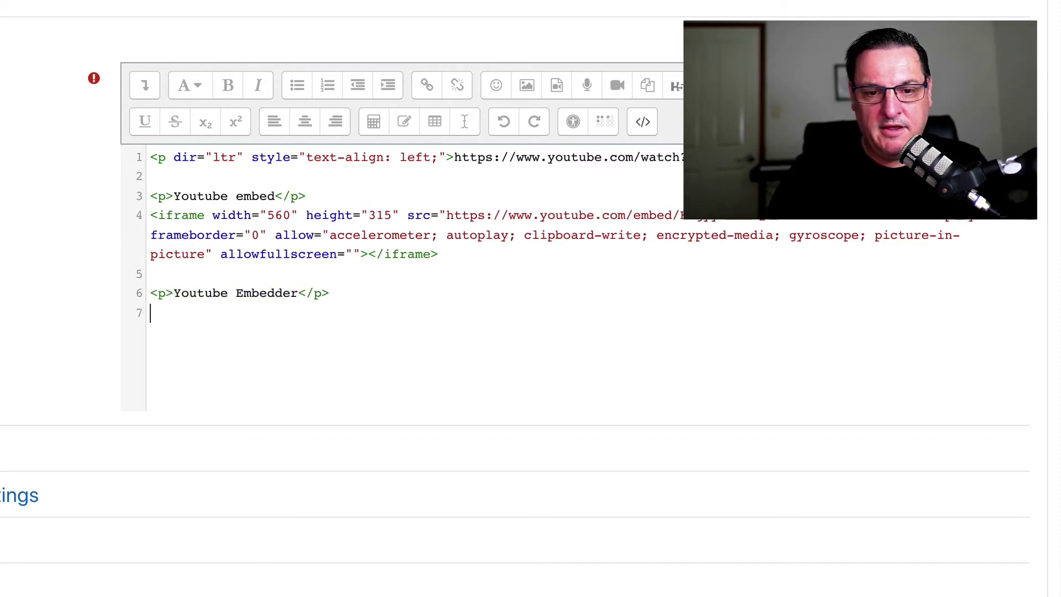
{"action": "key", "text": "ctrl+v"}
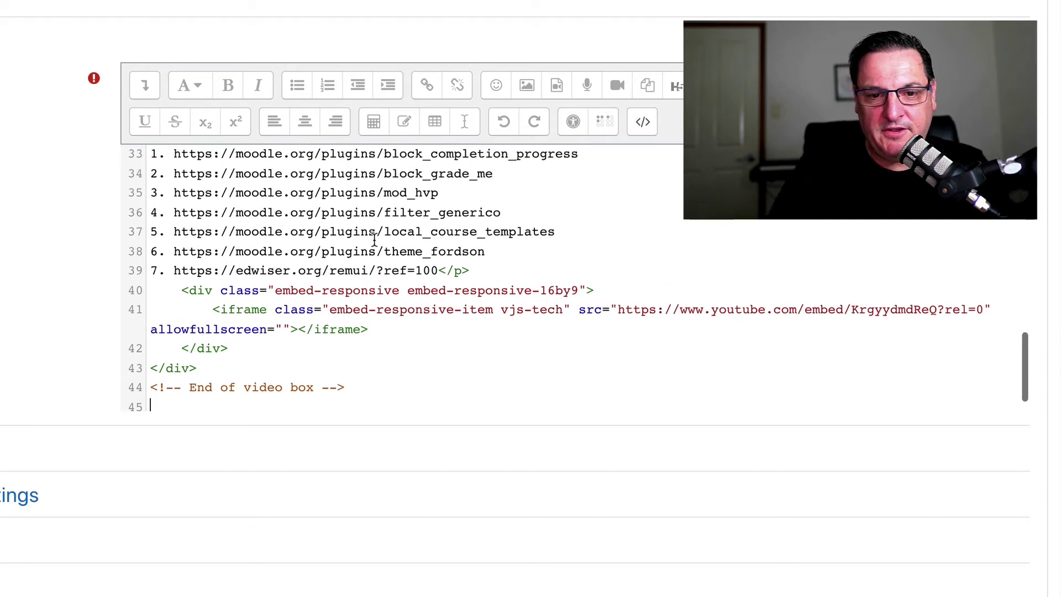
{"action": "scroll", "coordinate": [374, 239], "scroll_direction": "up", "scroll_amount": 12}
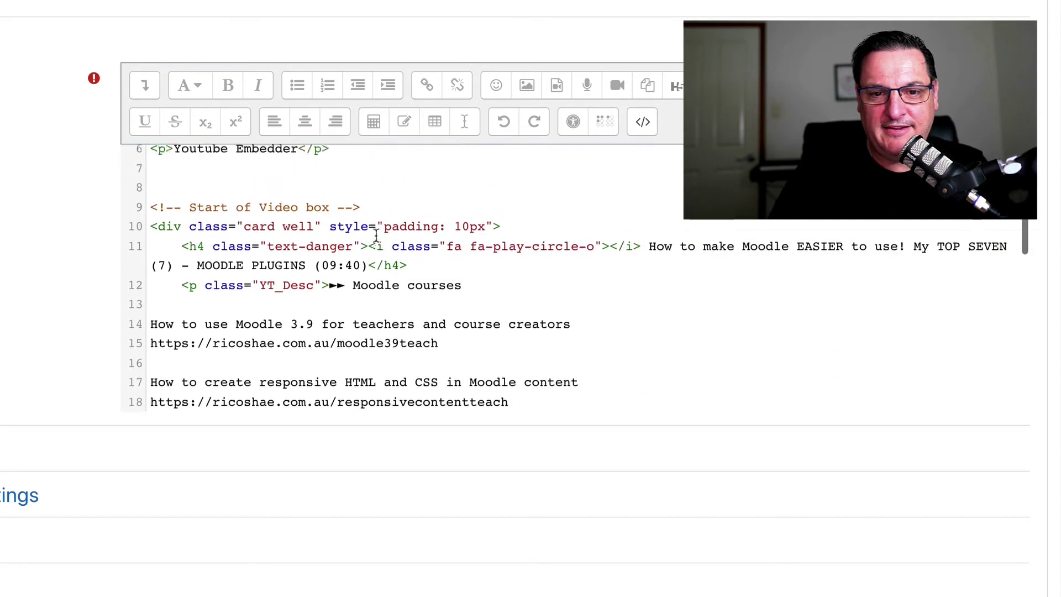
{"action": "scroll", "coordinate": [376, 236], "scroll_direction": "up", "scroll_amount": 2}
{"action": "scroll", "coordinate": [316, 309], "scroll_direction": "down", "scroll_amount": 15}
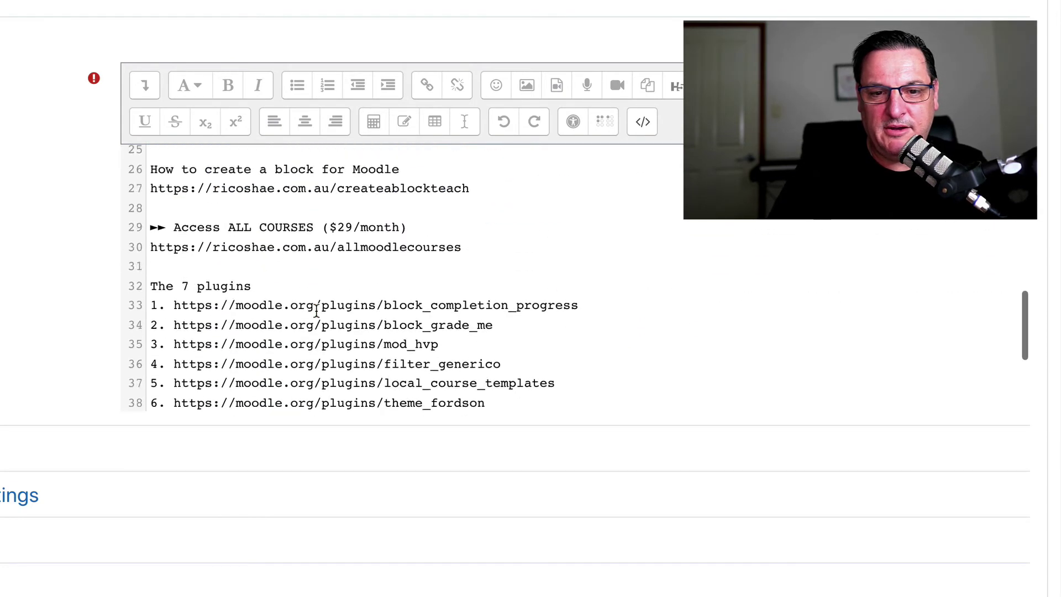
{"action": "scroll", "coordinate": [283, 351], "scroll_direction": "up", "scroll_amount": 6}
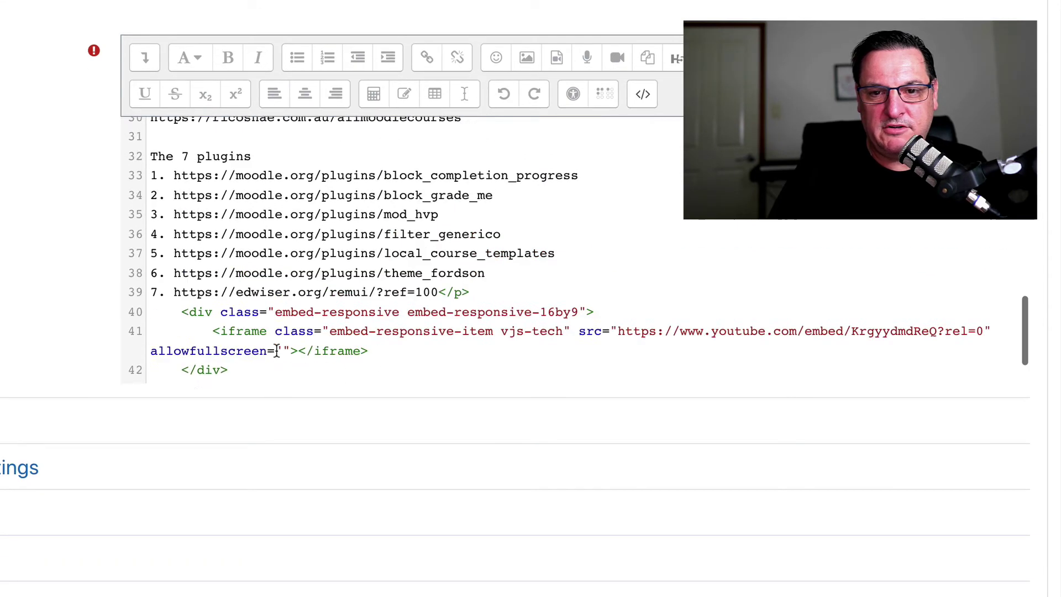
{"action": "scroll", "coordinate": [268, 348], "scroll_direction": "down", "scroll_amount": 5}
{"action": "left_click", "coordinate": [367, 437]}
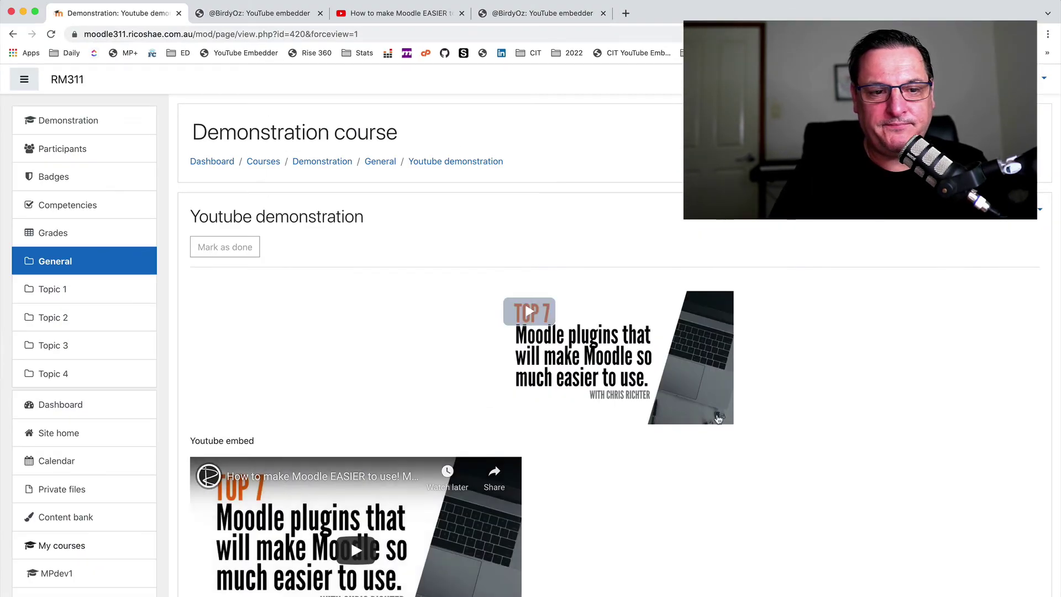
Scroll through the saved page to review its three embedded videos
{"action": "scroll", "coordinate": [719, 419], "scroll_direction": "down", "scroll_amount": 5}
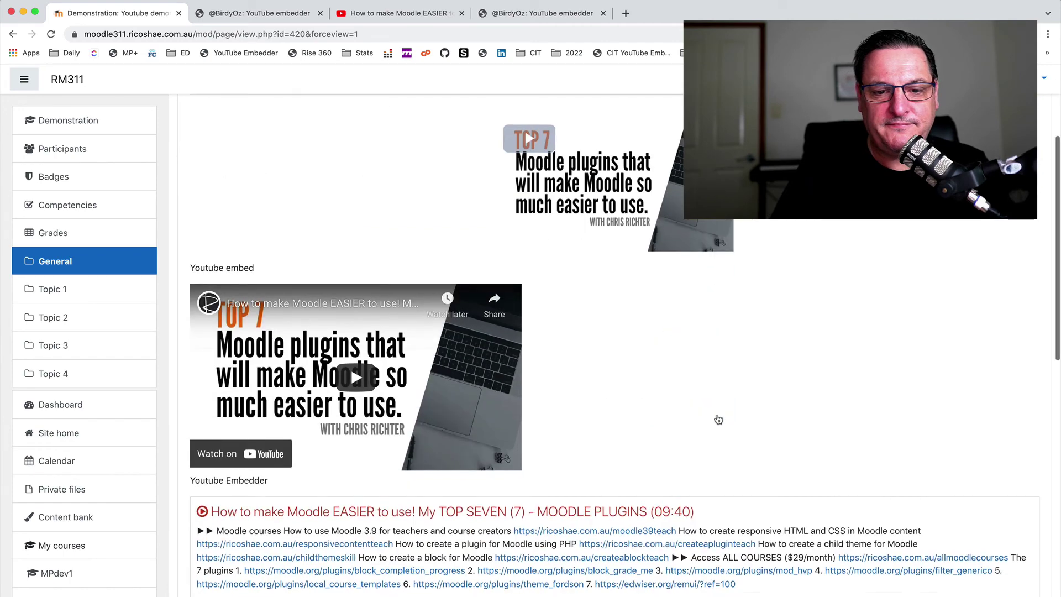
{"action": "scroll", "coordinate": [718, 419], "scroll_direction": "down", "scroll_amount": 5}
{"action": "scroll", "coordinate": [718, 416], "scroll_direction": "down", "scroll_amount": 6}
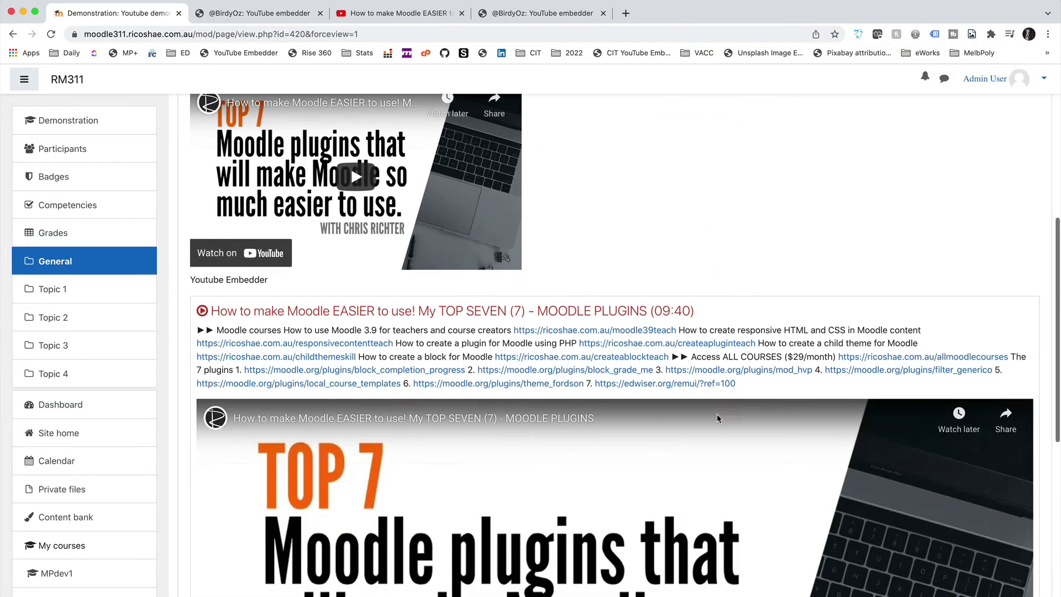
{"action": "scroll", "coordinate": [717, 418], "scroll_direction": "down", "scroll_amount": 1}
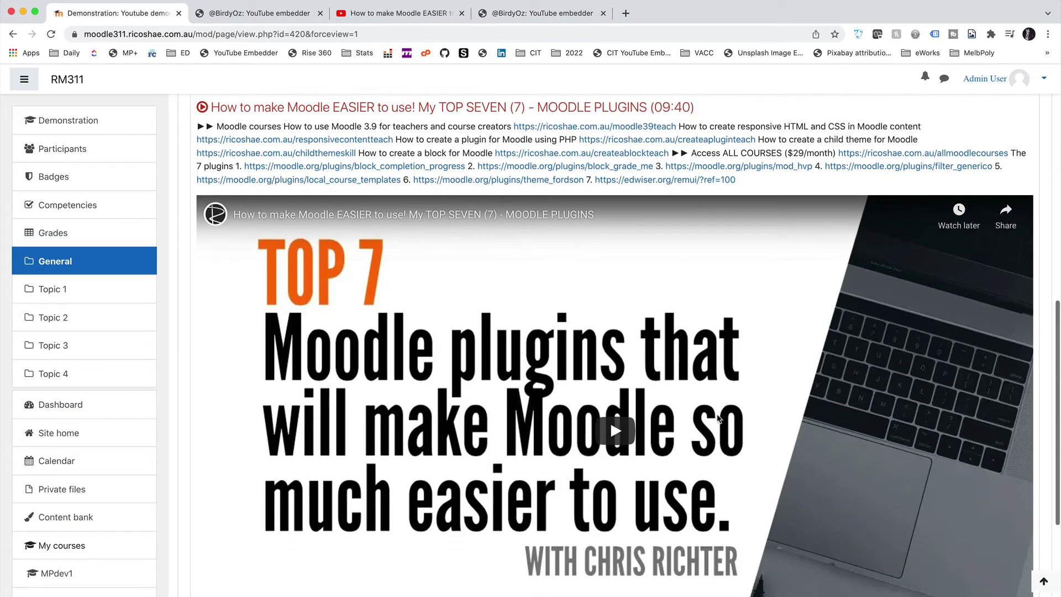
{"action": "scroll", "coordinate": [719, 419], "scroll_direction": "up", "scroll_amount": 2}
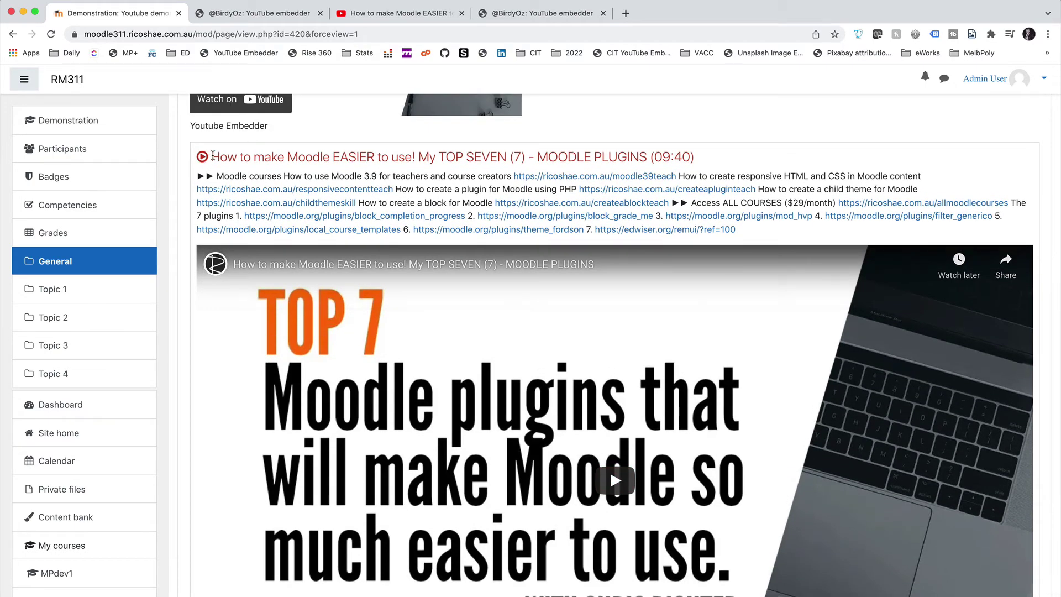
Inspect the video box's title and description, then switch to the BirdyOz YouTube embedder page
{"action": "left_click_drag", "start_coordinate": [212, 155], "coordinate": [708, 164]}
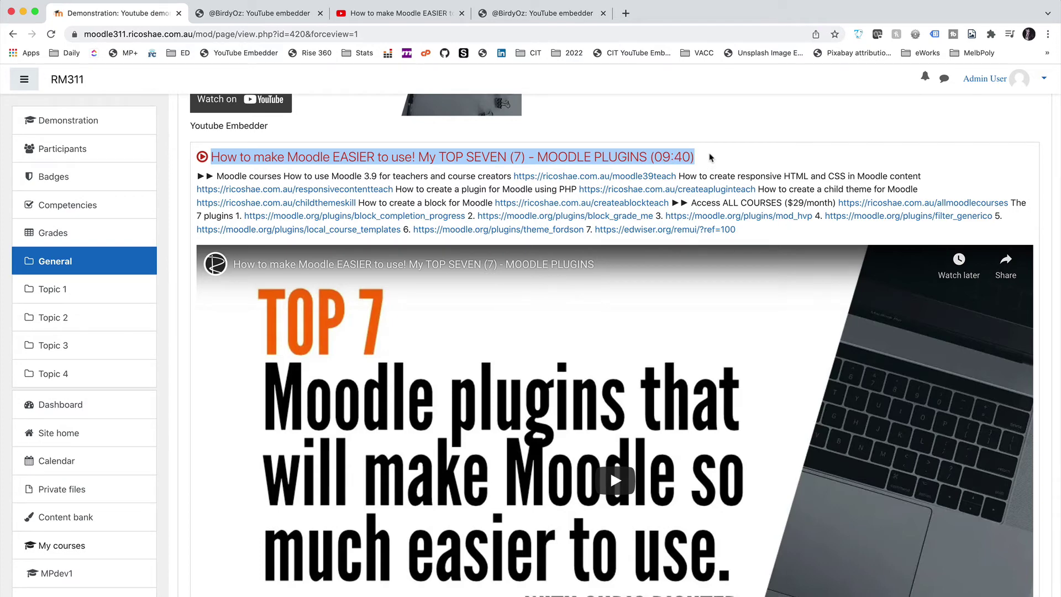
{"action": "left_click", "coordinate": [710, 158]}
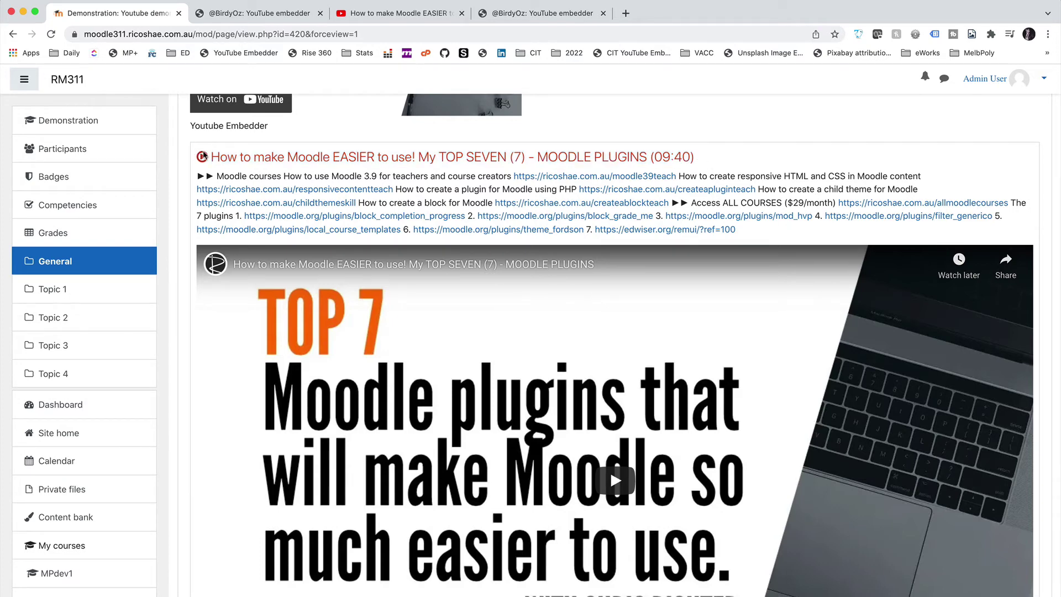
{"action": "right_click", "coordinate": [246, 159]}
{"action": "left_click", "coordinate": [190, 163]}
{"action": "scroll", "coordinate": [393, 383], "scroll_direction": "down", "scroll_amount": 4}
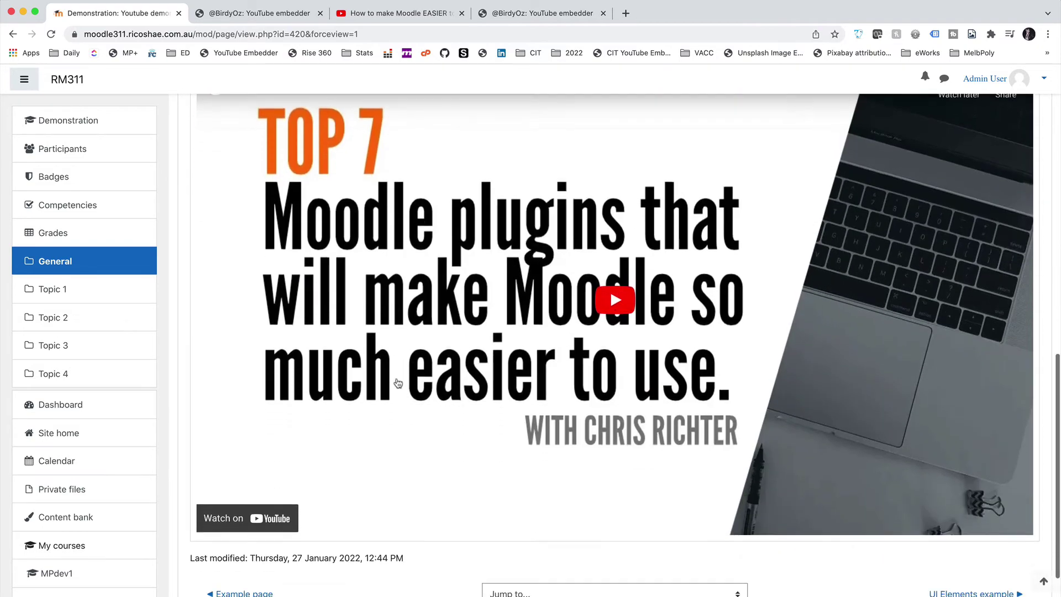
{"action": "scroll", "coordinate": [393, 383], "scroll_direction": "up", "scroll_amount": 13}
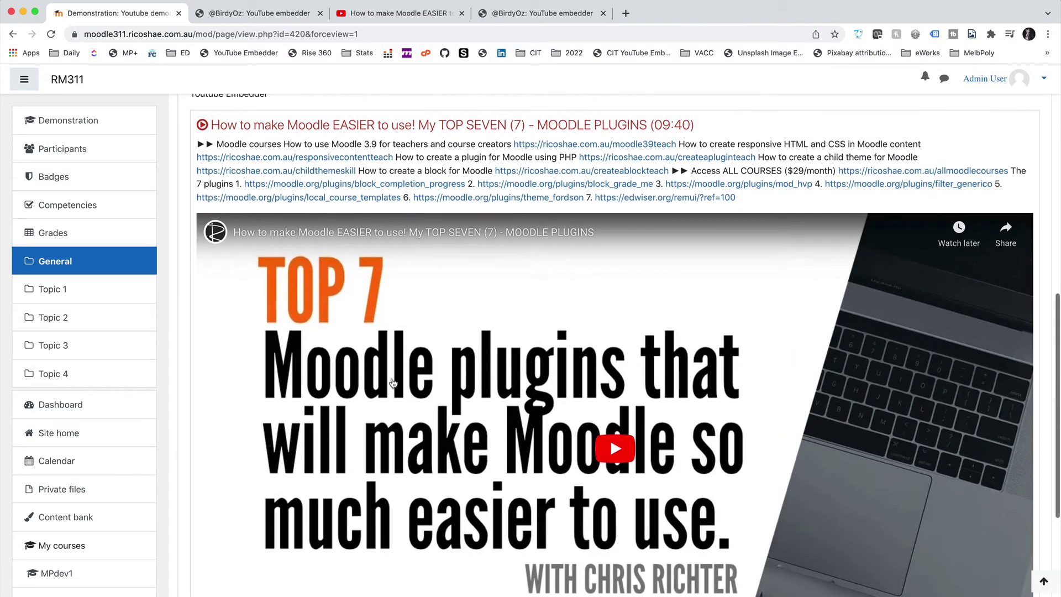
{"action": "scroll", "coordinate": [393, 383], "scroll_direction": "down", "scroll_amount": 6}
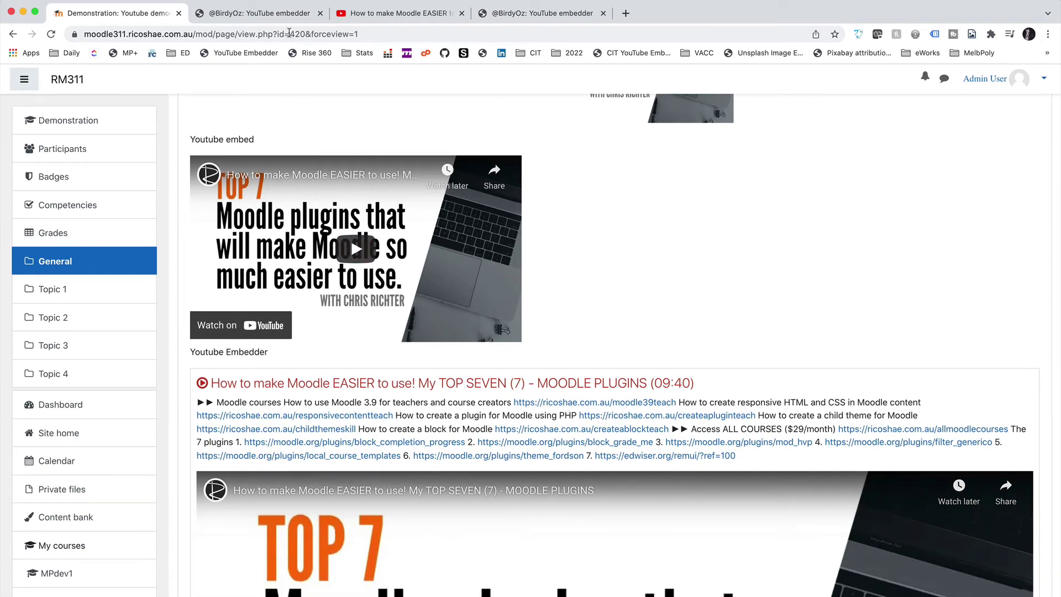
{"action": "left_click", "coordinate": [278, 15]}
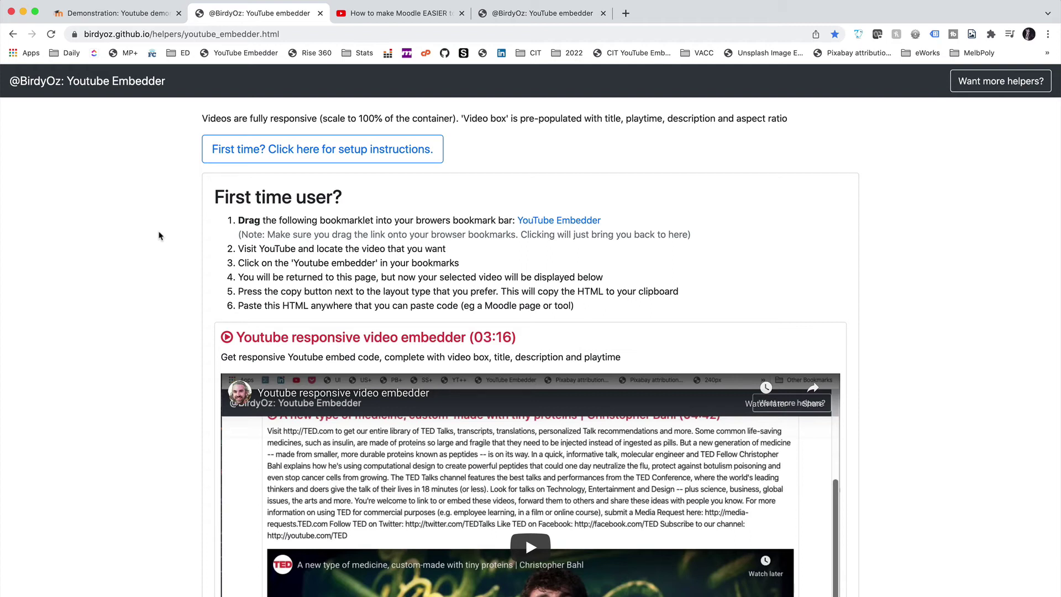
Return to the BITMAP Vs VECTOR video, generate its responsive video box, and copy the embed code
{"action": "left_click", "coordinate": [399, 13]}
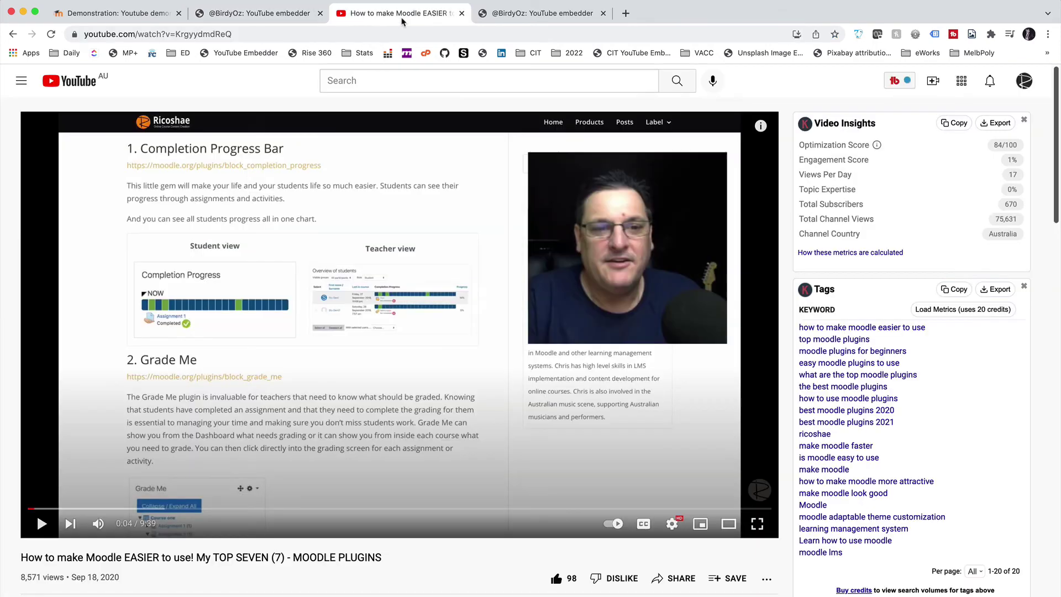
{"action": "scroll", "coordinate": [340, 324], "scroll_direction": "down", "scroll_amount": 1}
{"action": "scroll", "coordinate": [310, 254], "scroll_direction": "up", "scroll_amount": 1}
{"action": "left_click", "coordinate": [12, 35]}
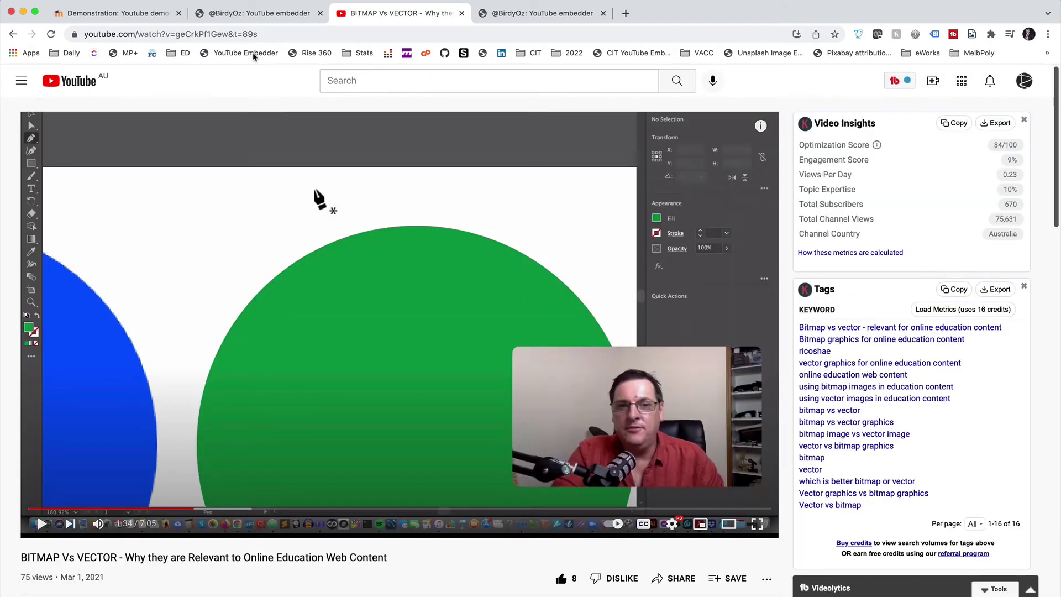
{"action": "left_click", "coordinate": [254, 54]}
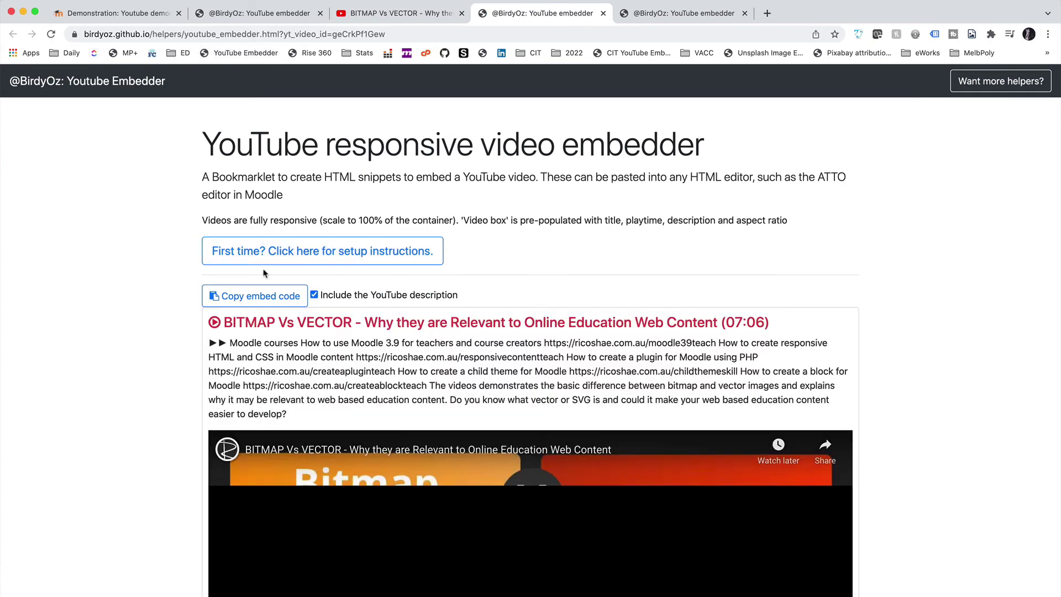
{"action": "left_click", "coordinate": [260, 296]}
Return to the Moodle page and open its settings for editing
{"action": "key", "text": "super+1"}
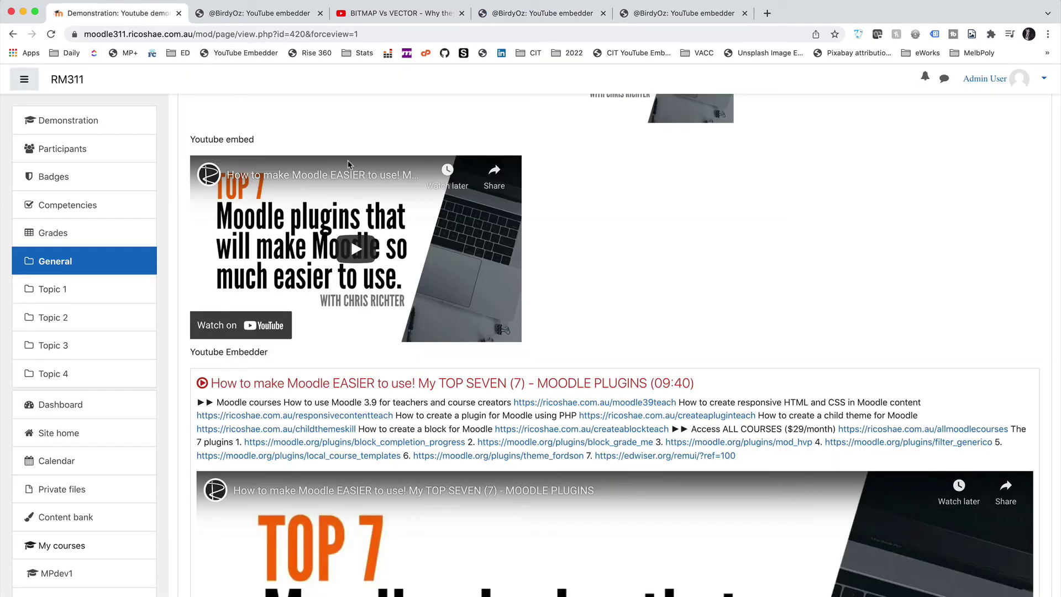
{"action": "scroll", "coordinate": [725, 263], "scroll_direction": "up", "scroll_amount": 6}
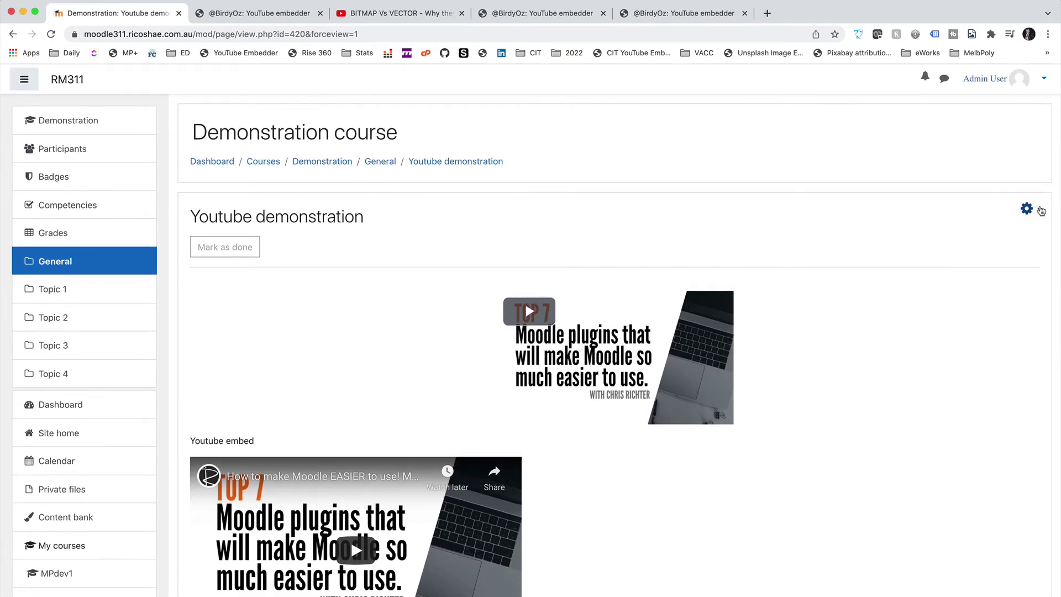
{"action": "left_click", "coordinate": [1042, 211]}
{"action": "left_click", "coordinate": [940, 236]}
{"action": "scroll", "coordinate": [287, 318], "scroll_direction": "down", "scroll_amount": 1}
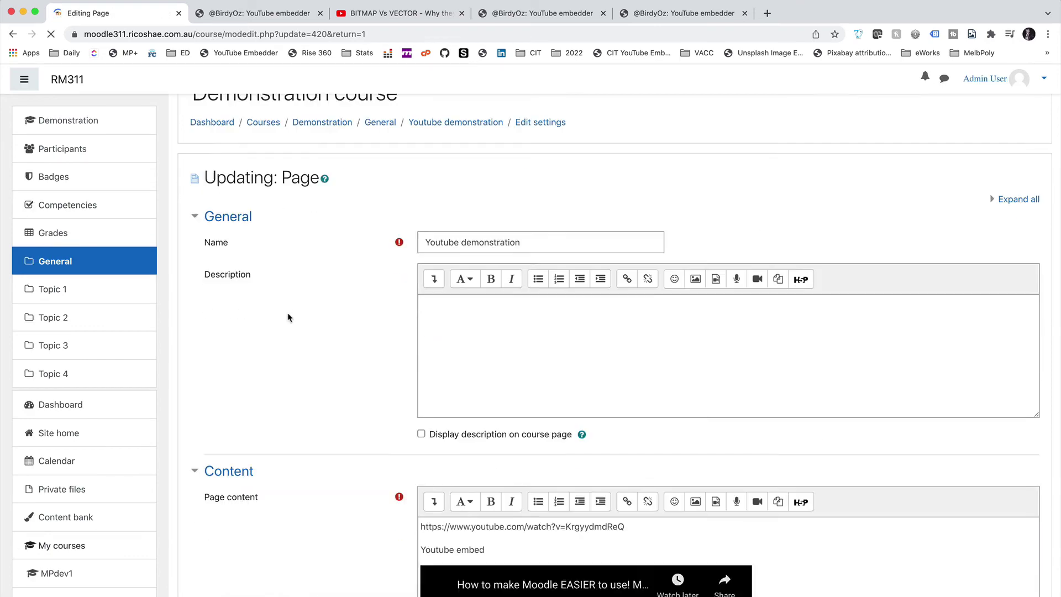
{"action": "scroll", "coordinate": [288, 317], "scroll_direction": "down", "scroll_amount": 6}
{"action": "scroll", "coordinate": [437, 221], "scroll_direction": "down", "scroll_amount": 3}
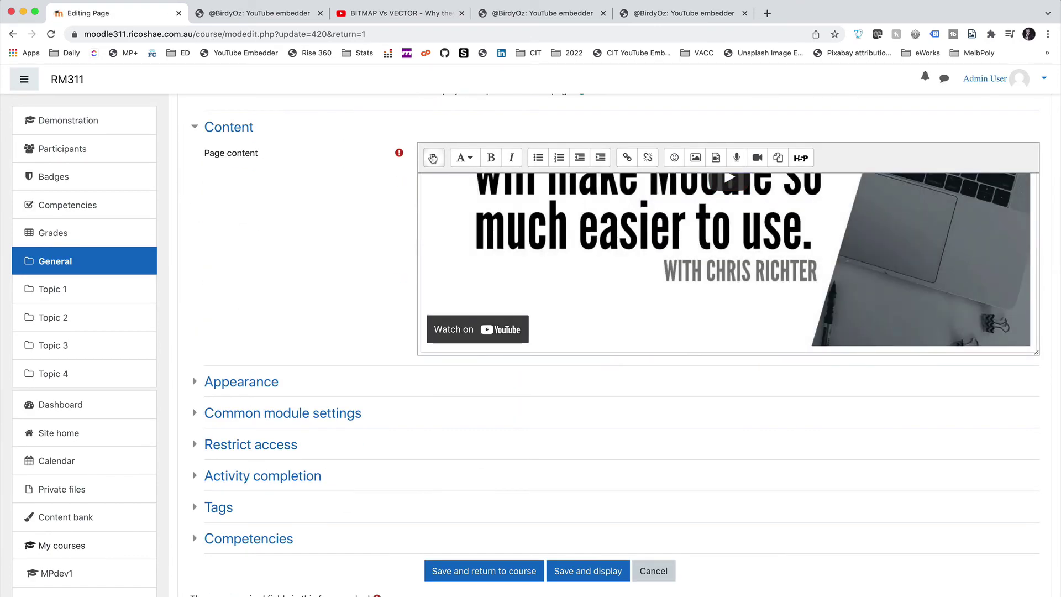
In HTML source view, paste the BITMAP Vs VECTOR video box code after the first video box
{"action": "left_click", "coordinate": [433, 158]}
{"action": "left_click", "coordinate": [775, 182]}
{"action": "scroll", "coordinate": [748, 284], "scroll_direction": "down", "scroll_amount": 10}
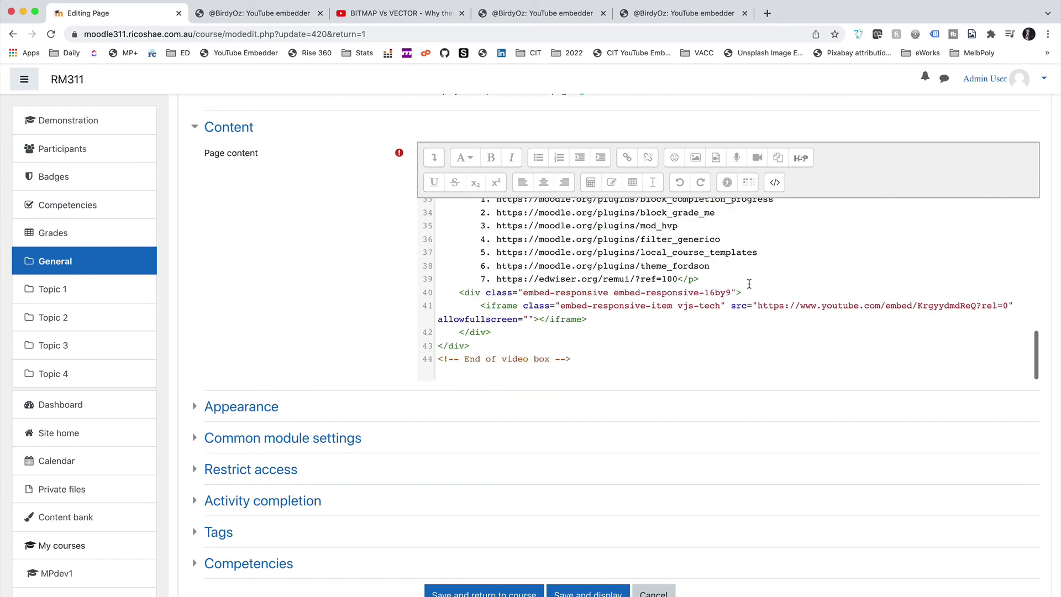
{"action": "left_click", "coordinate": [575, 362]}
{"action": "key", "text": "Return"}
{"action": "key", "text": "Return"}
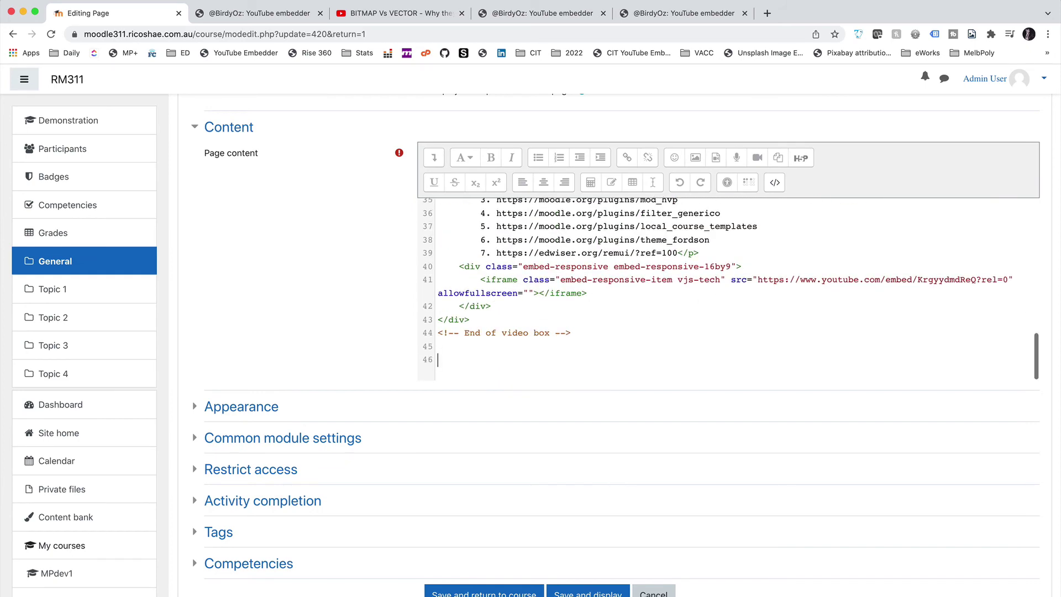
{"action": "key", "text": "ctrl+v"}
Leave HTML source view and save the page and display it
{"action": "left_click", "coordinate": [775, 182]}
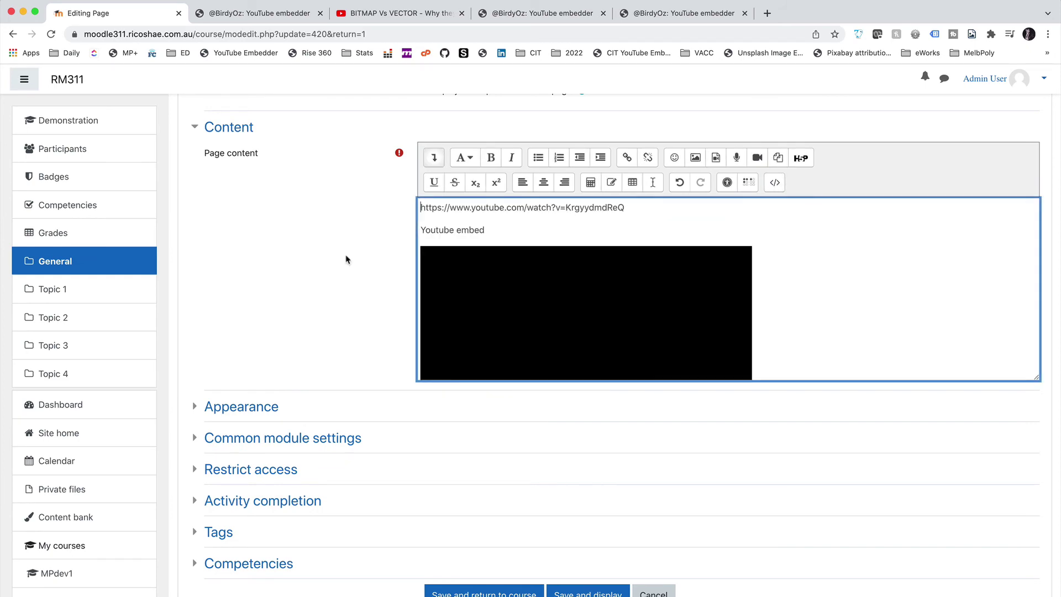
{"action": "scroll", "coordinate": [345, 258], "scroll_direction": "down", "scroll_amount": 5}
{"action": "left_click", "coordinate": [575, 476]}
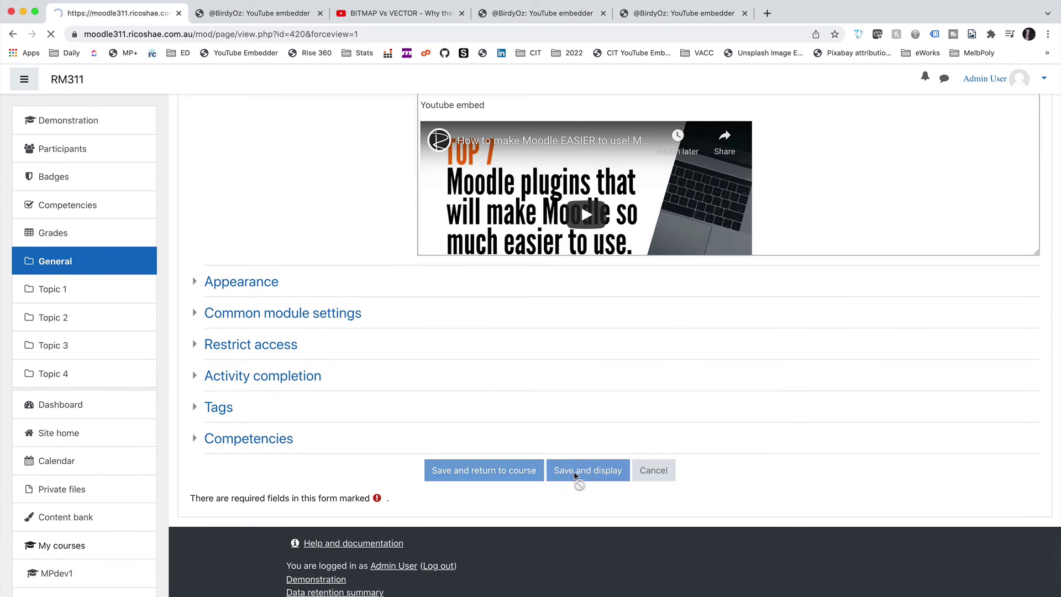
{"action": "scroll", "coordinate": [575, 477], "scroll_direction": "down", "scroll_amount": 6}
{"action": "scroll", "coordinate": [574, 474], "scroll_direction": "down", "scroll_amount": 10}
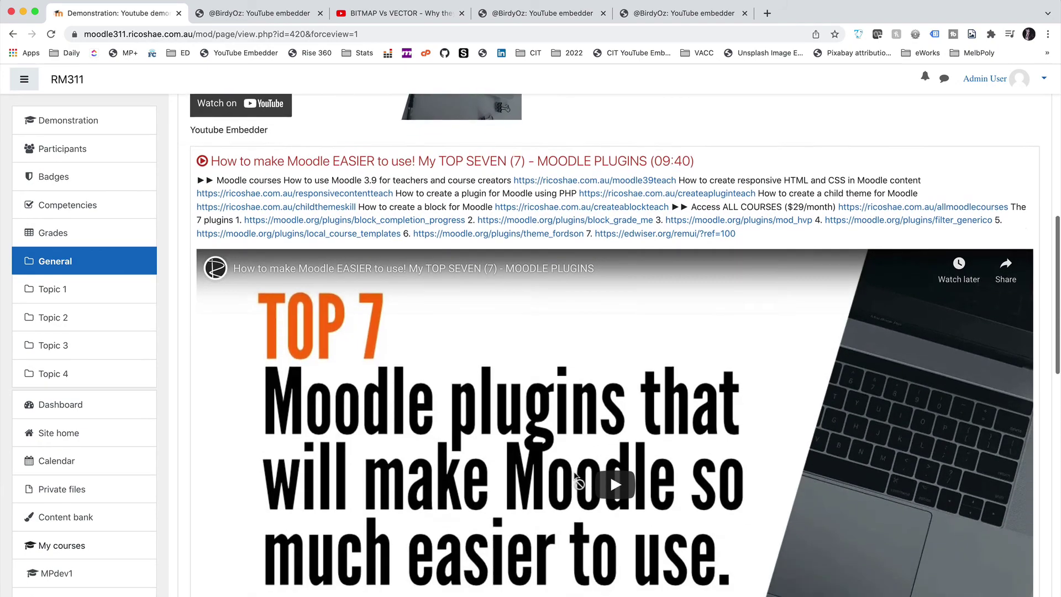
{"action": "scroll", "coordinate": [573, 473], "scroll_direction": "down", "scroll_amount": 3}
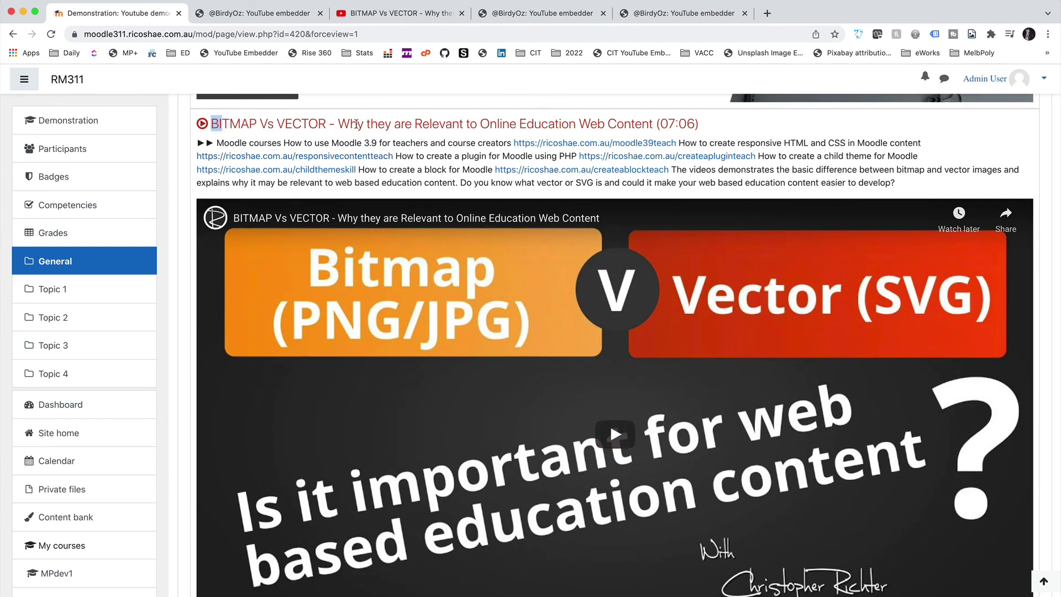
{"action": "left_click_drag", "start_coordinate": [355, 123], "coordinate": [691, 124]}
{"action": "left_click", "coordinate": [686, 120]}
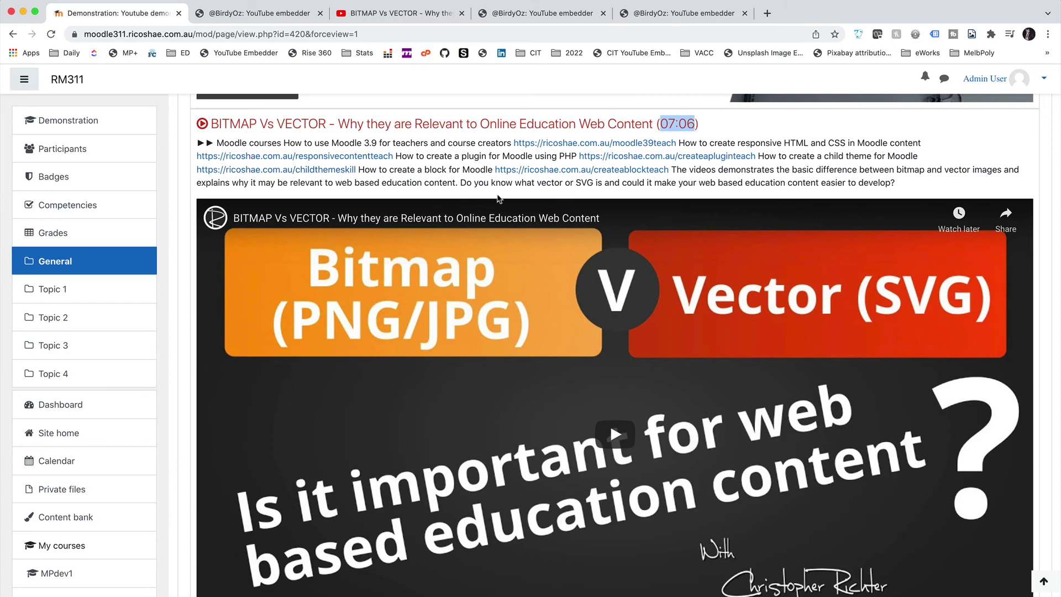
{"action": "scroll", "coordinate": [513, 412], "scroll_direction": "down", "scroll_amount": 5}
{"action": "scroll", "coordinate": [513, 412], "scroll_direction": "up", "scroll_amount": 15}
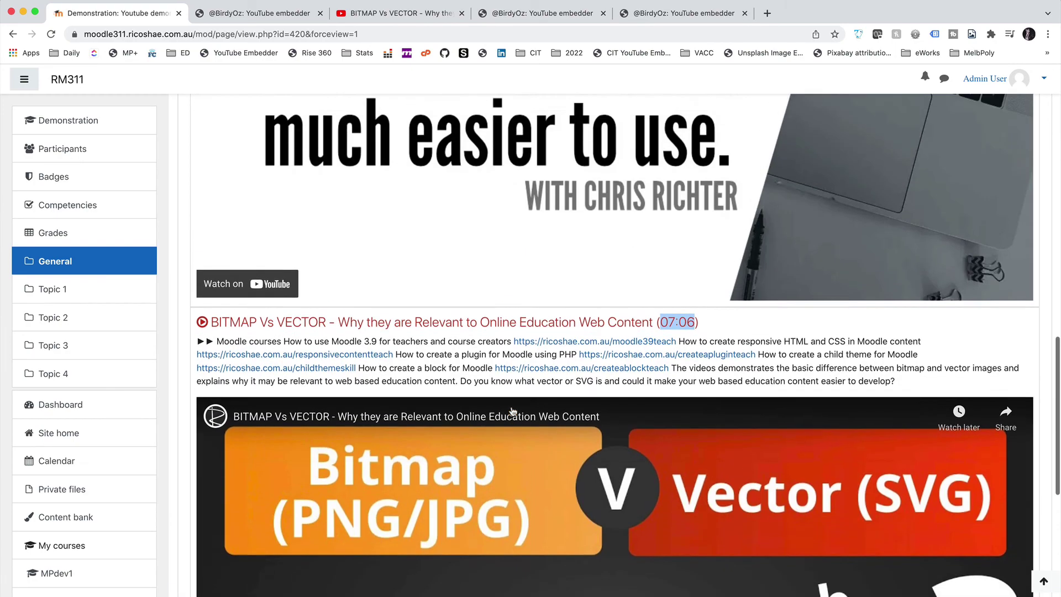